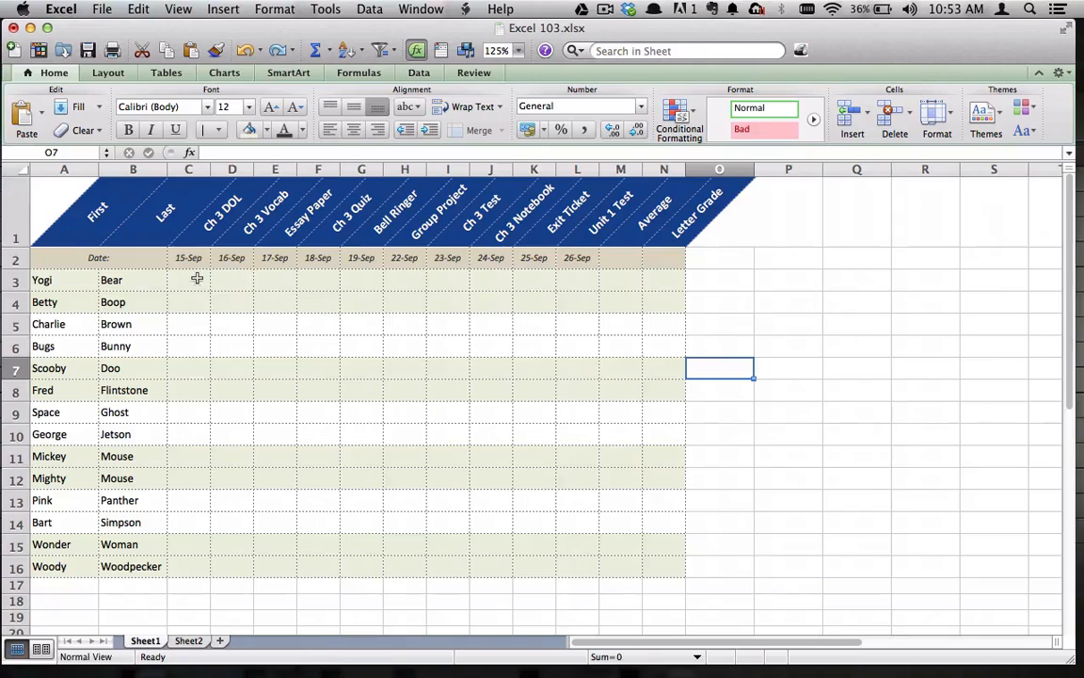
# Mark the empty grade range C3:L16 and return the selection to cell C3, the first student's Ch 3 DOL grade
pyautogui.click(191, 280)
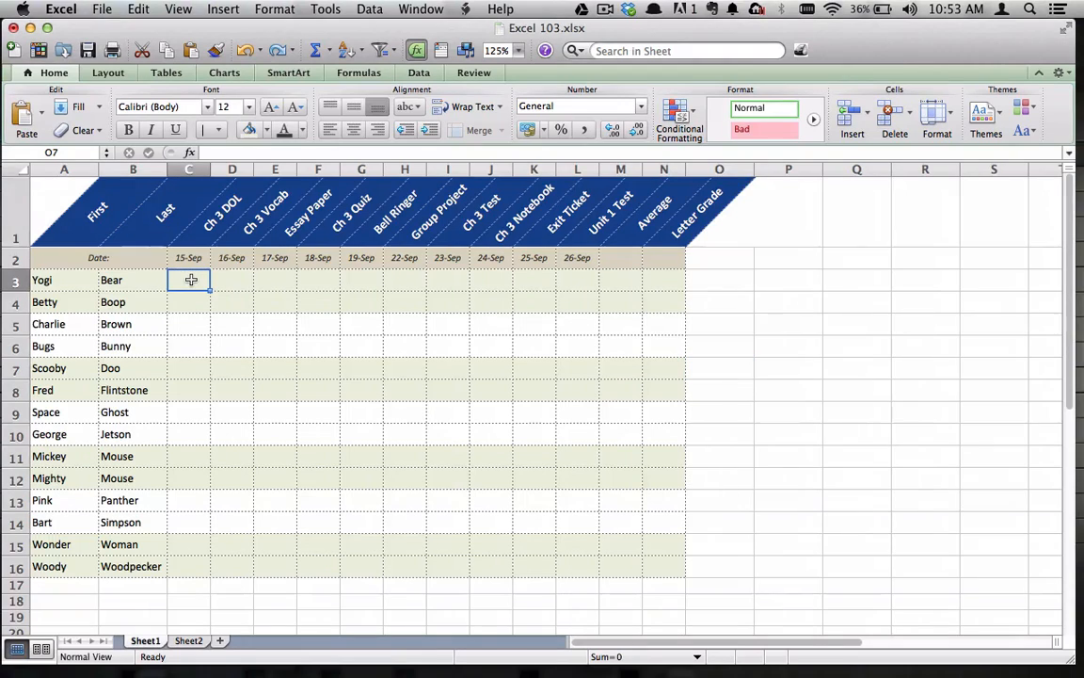
pyautogui.moveTo(191, 280); pyautogui.dragTo(576, 566)
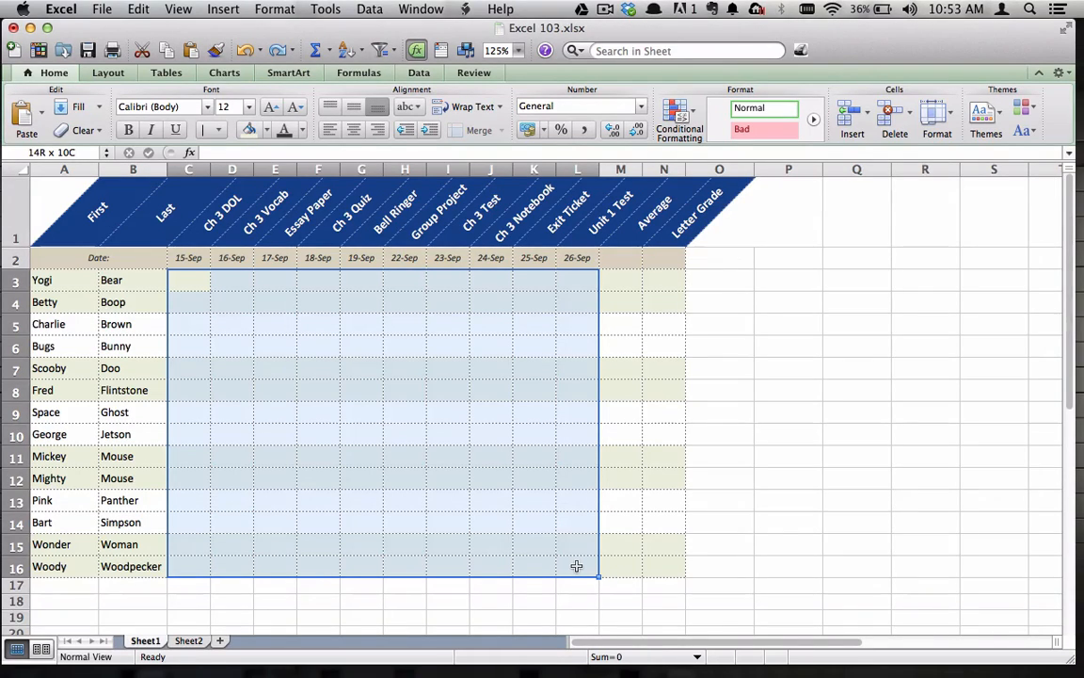
pyautogui.moveTo(576, 566); pyautogui.dragTo(206, 283)
# Switch to the browser and read the RANDBETWEEN function's description, syntax and arguments on the Tech on the Net page
pyautogui.hotkey('ctrl', 'Right')
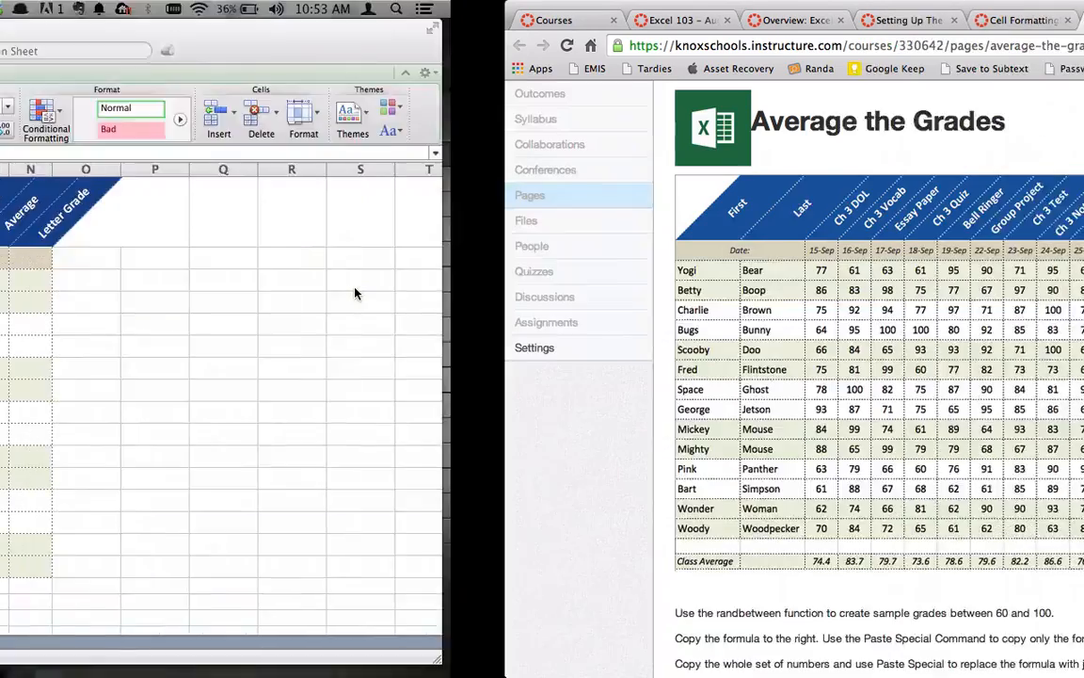
pyautogui.click(706, 22)
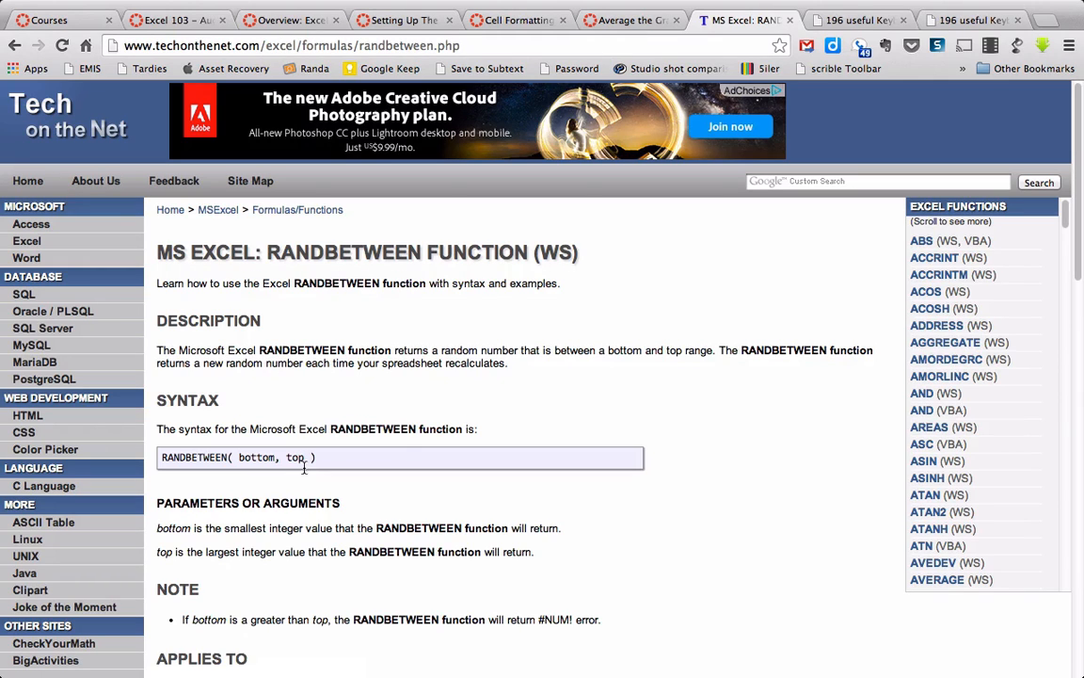
pyautogui.scroll(-5, 310, 485)
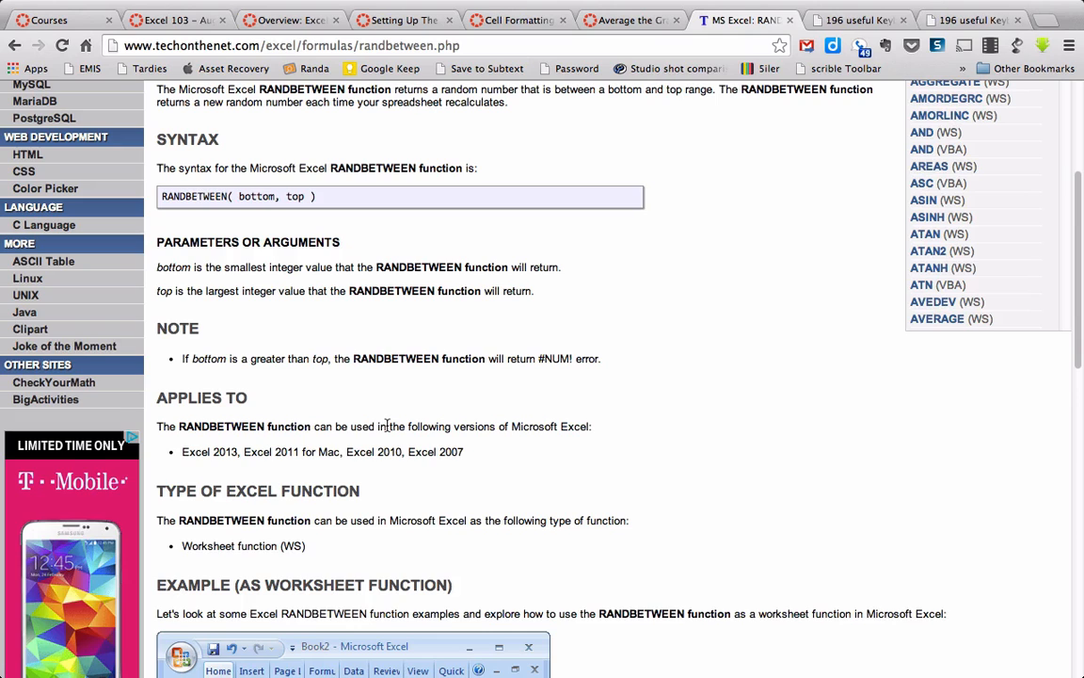
pyautogui.scroll(1, 387, 426)
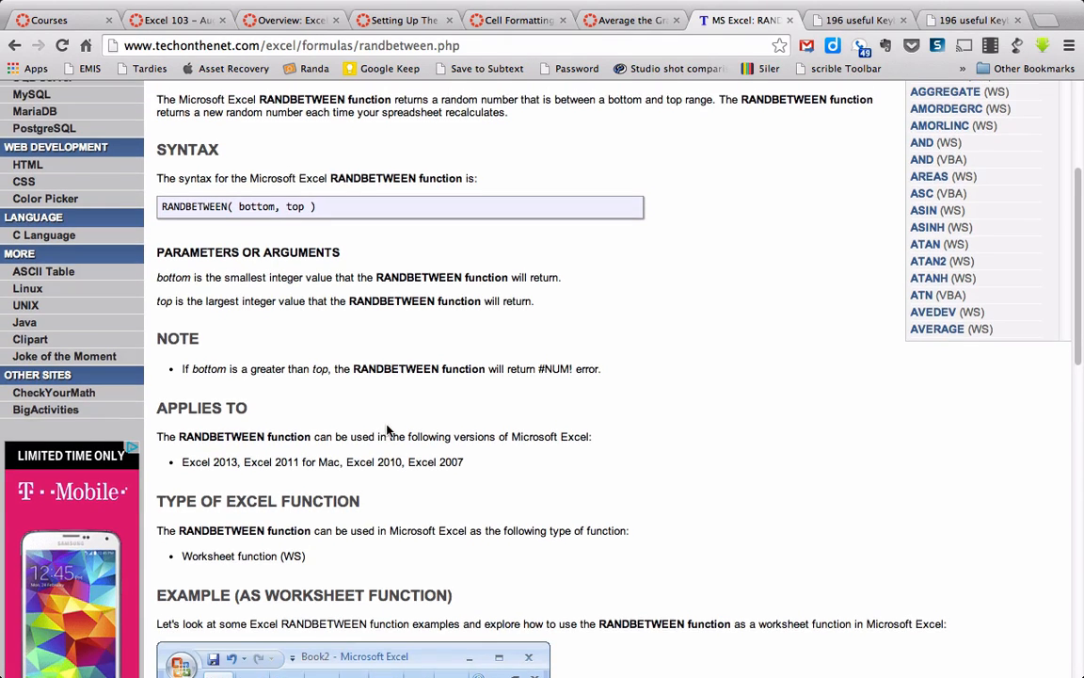
pyautogui.scroll(2, 387, 429)
pyautogui.scroll(5, 387, 430)
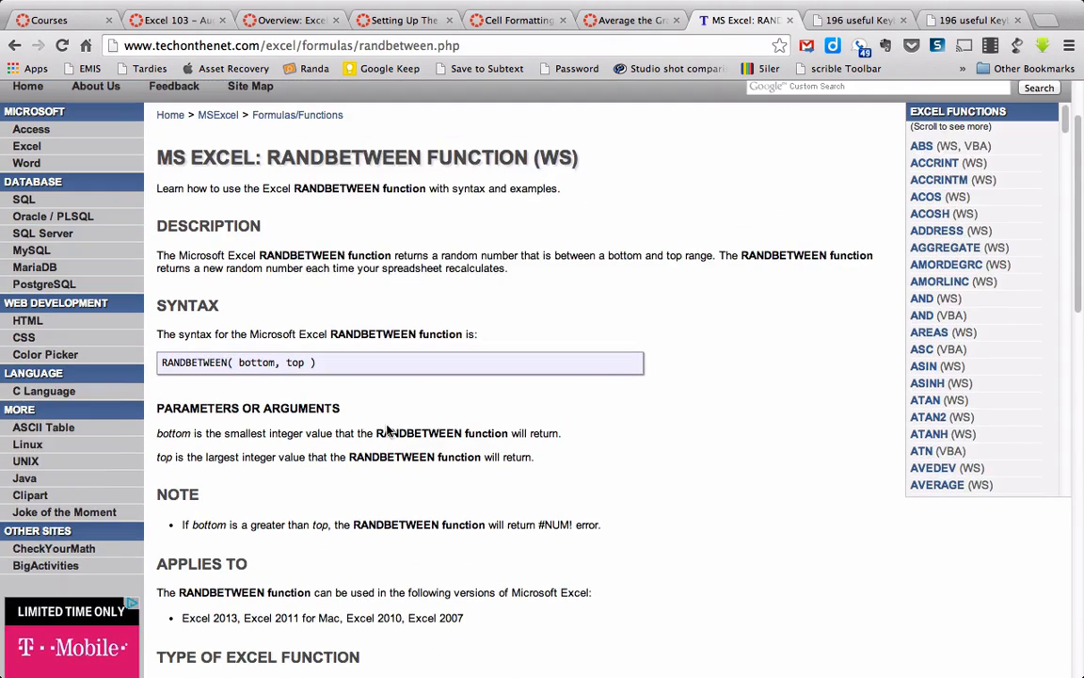
pyautogui.scroll(3, 293, 299)
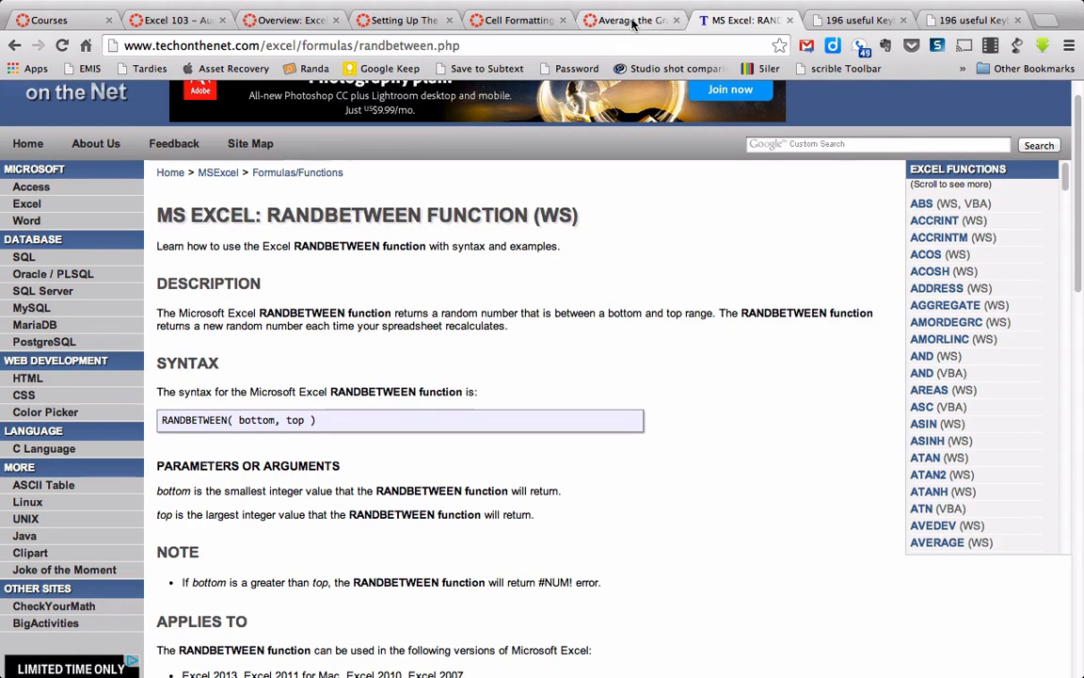
# Back in the Excel gradebook, enter =RANDBETWEEN(60,100) in cell C3 and fill it across row 3 through L3
pyautogui.press('super+Tab')
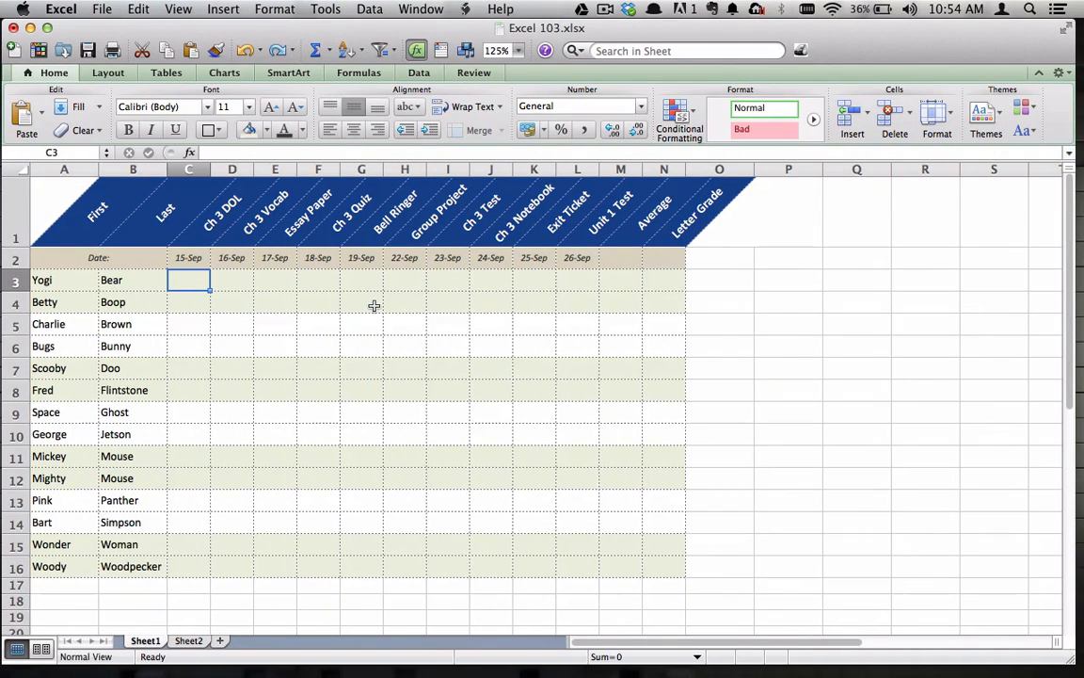
pyautogui.write('=rand')
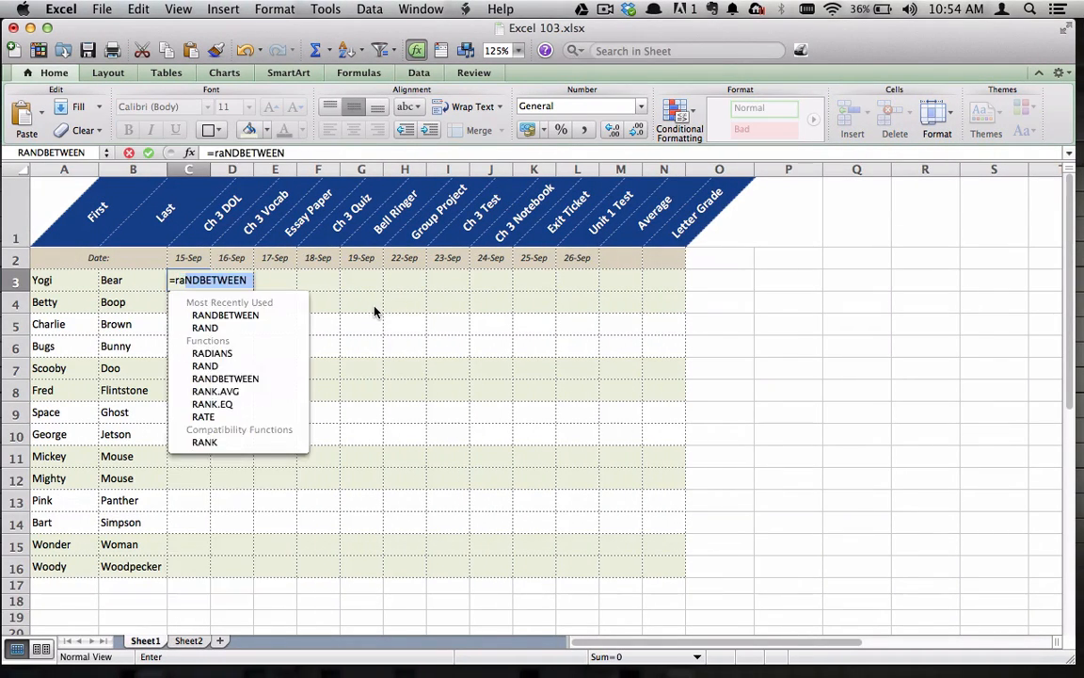
pyautogui.write('betw')
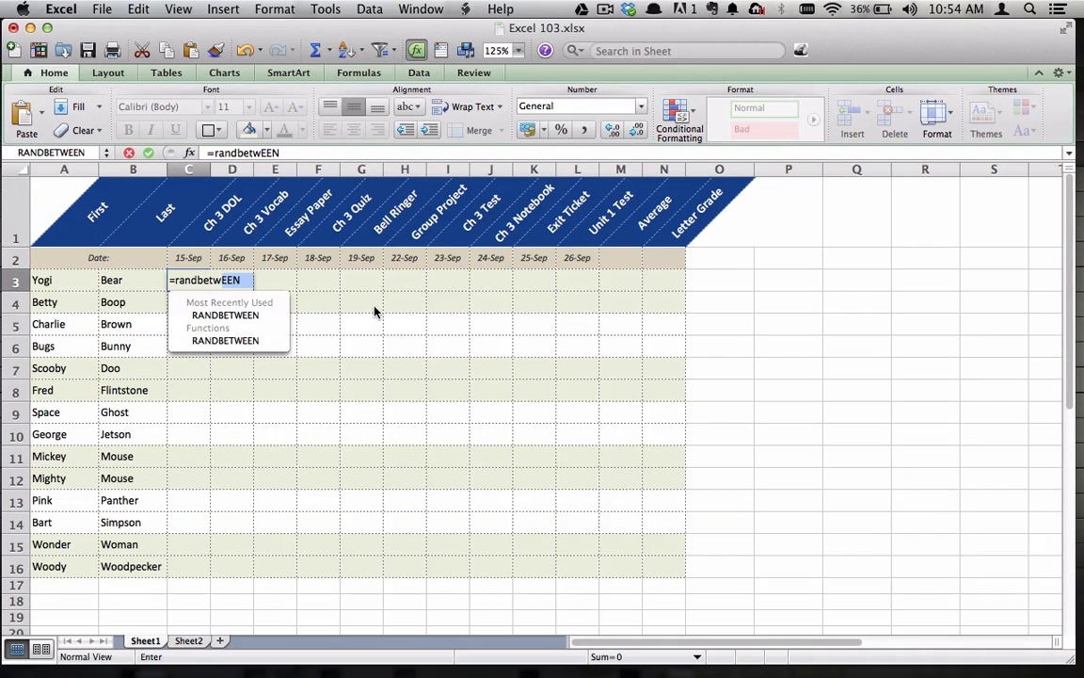
pyautogui.write('een(')
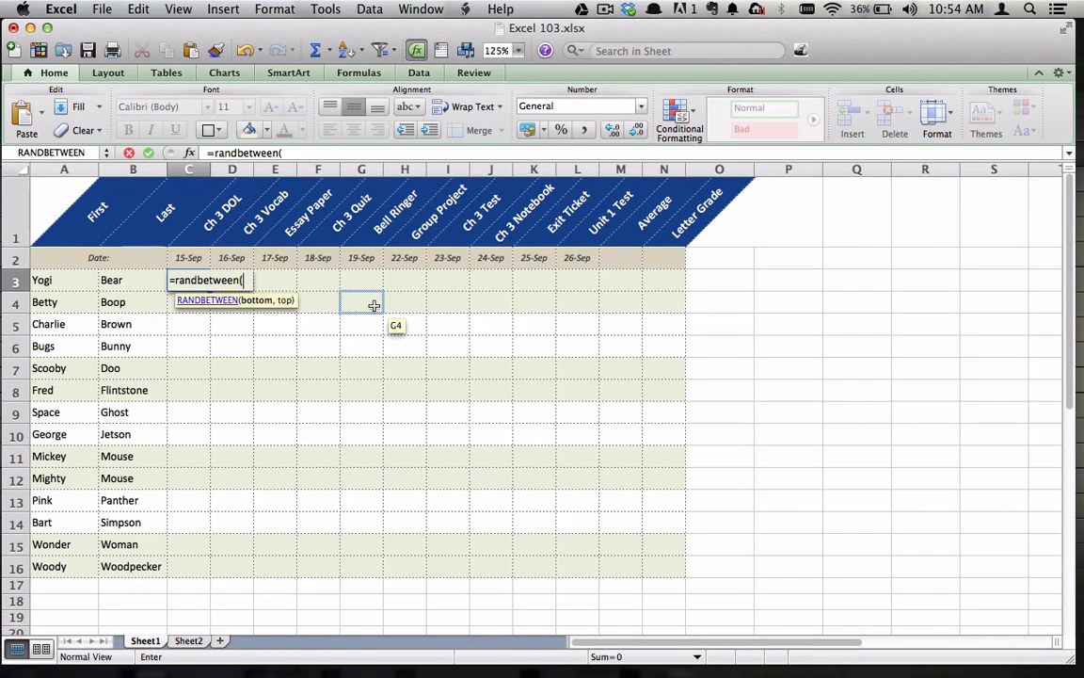
pyautogui.write('60')
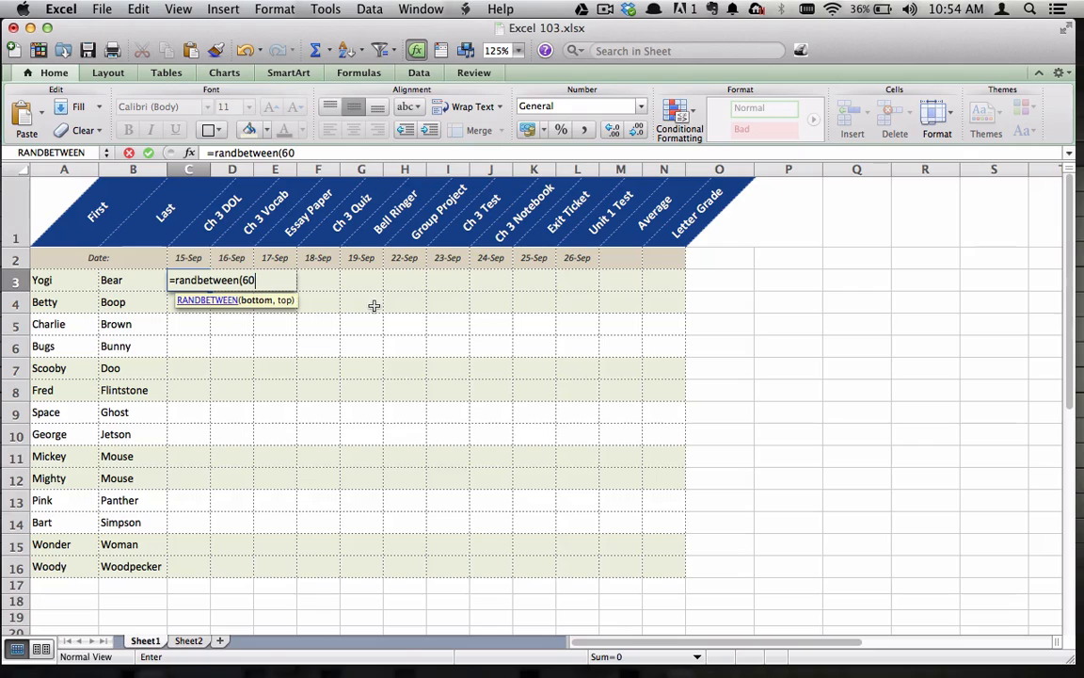
pyautogui.write(',100')
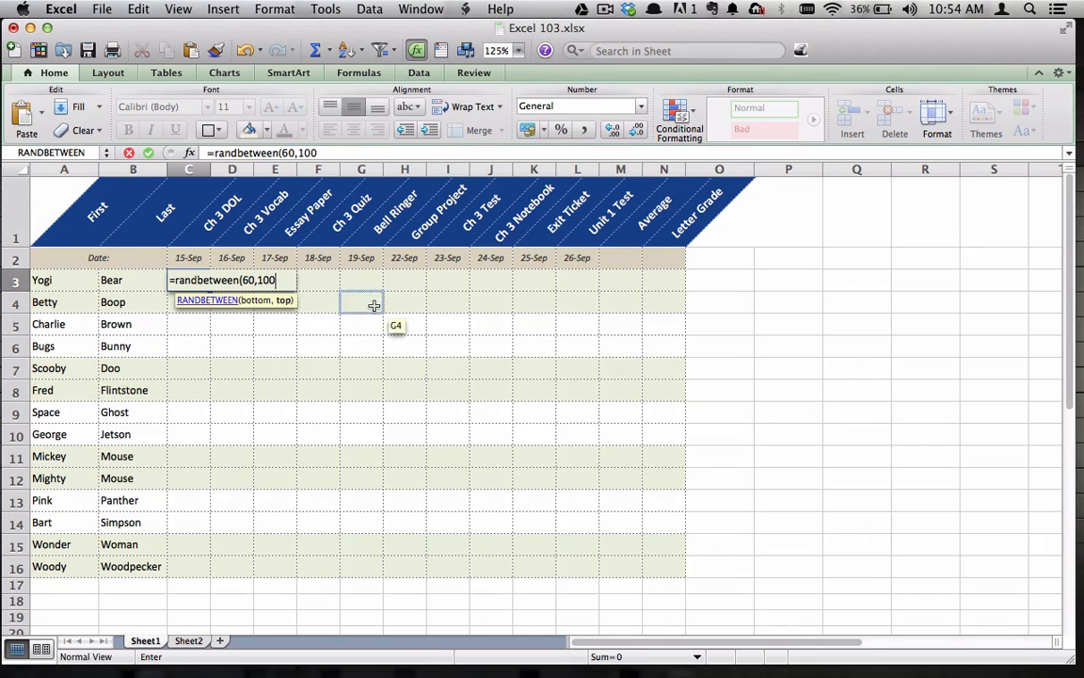
pyautogui.write(')')
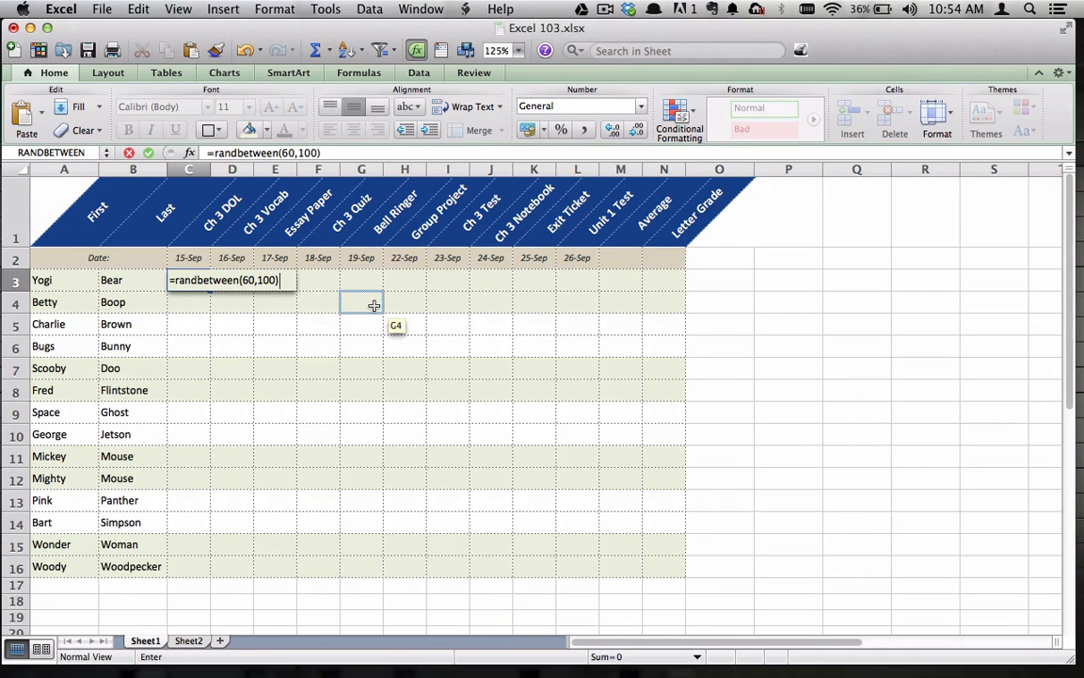
pyautogui.press('Return')
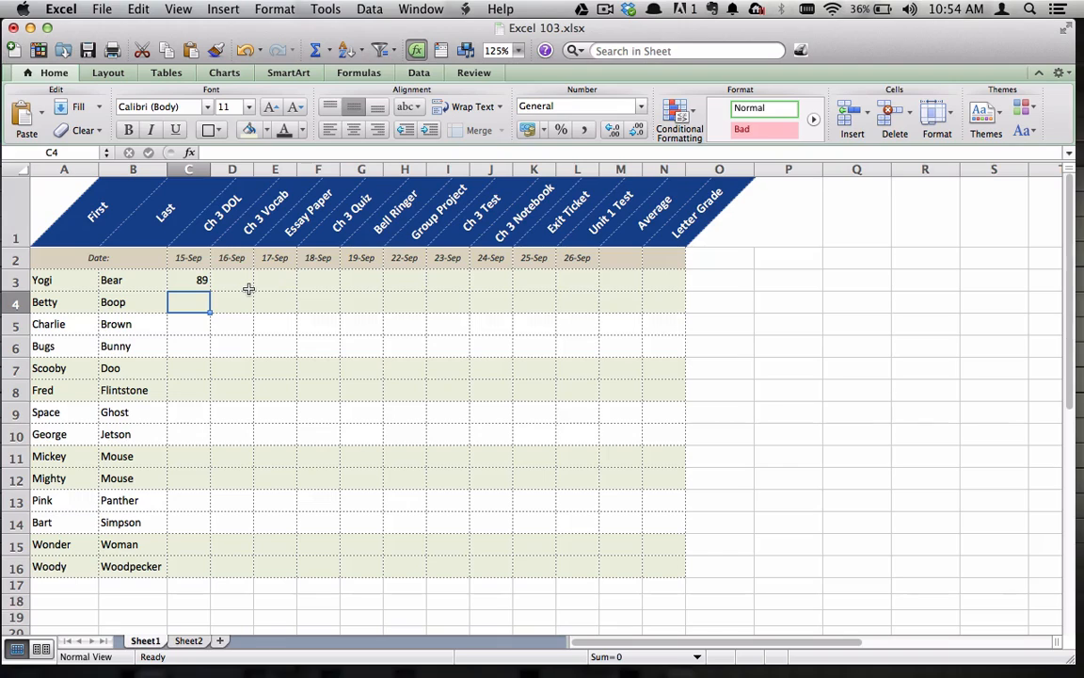
pyautogui.click(200, 281)
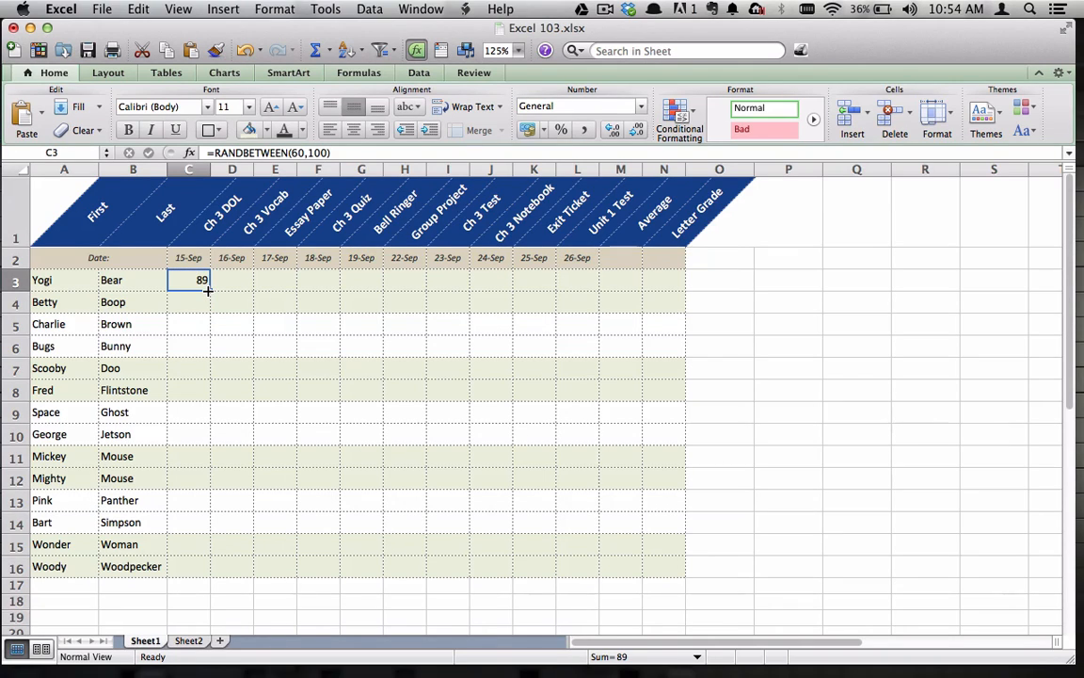
pyautogui.moveTo(209, 289); pyautogui.dragTo(583, 289)
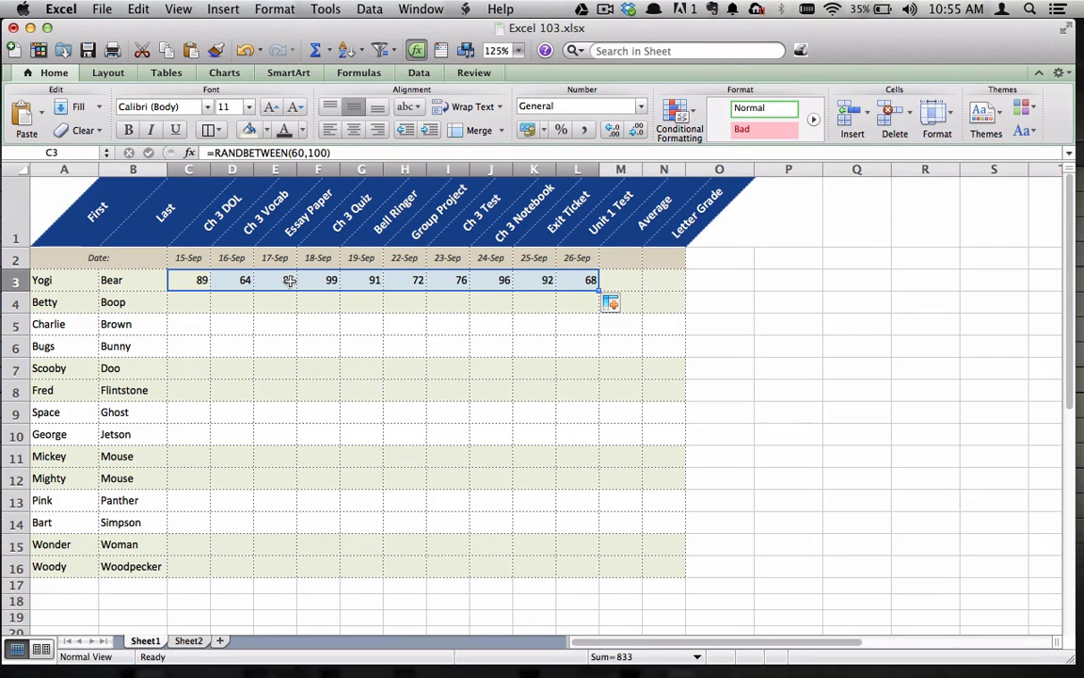
# Try to auto-fill the row 3 formulas down through row 16, and undo the fill
pyautogui.moveTo(597, 291); pyautogui.dragTo(582, 570)
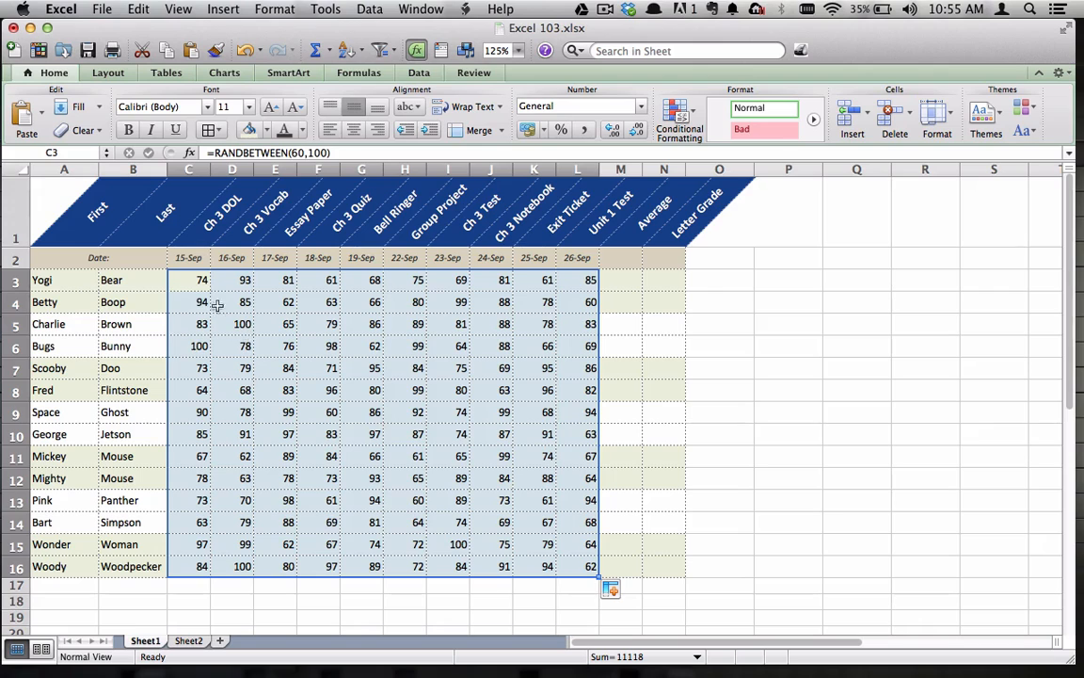
pyautogui.click(741, 460)
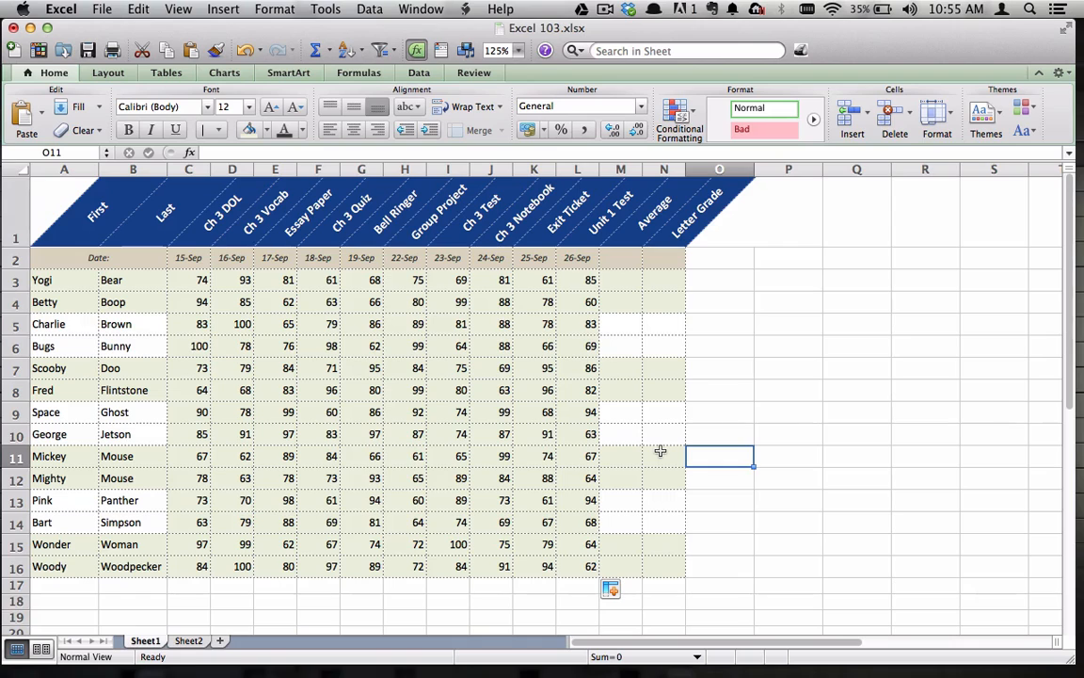
pyautogui.click(137, 10)
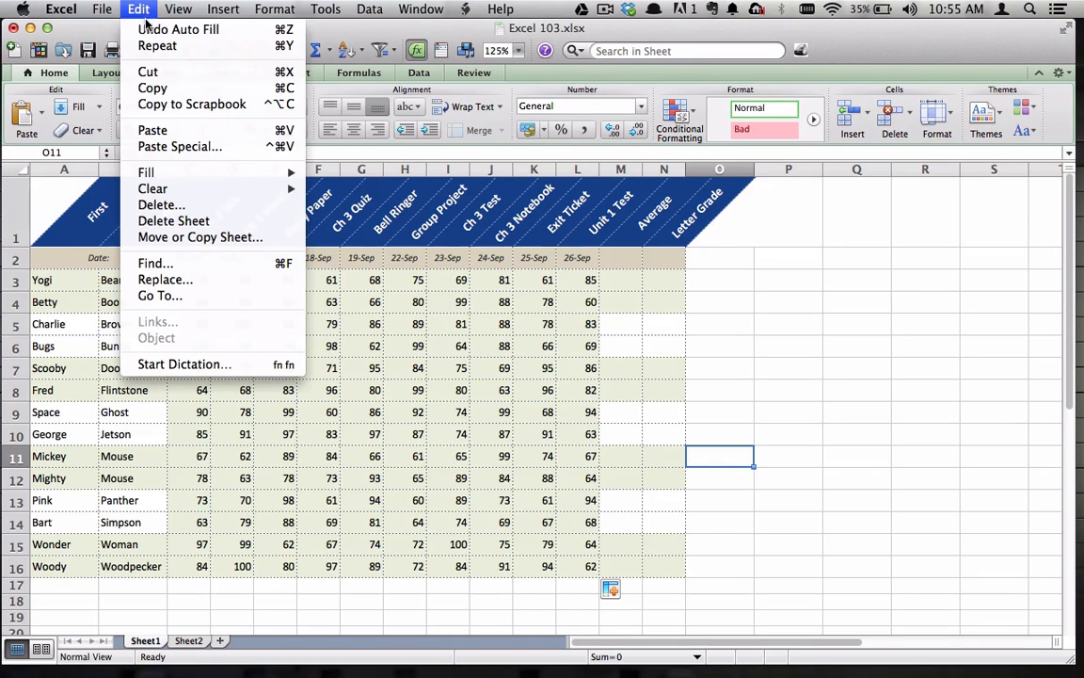
pyautogui.click(148, 31)
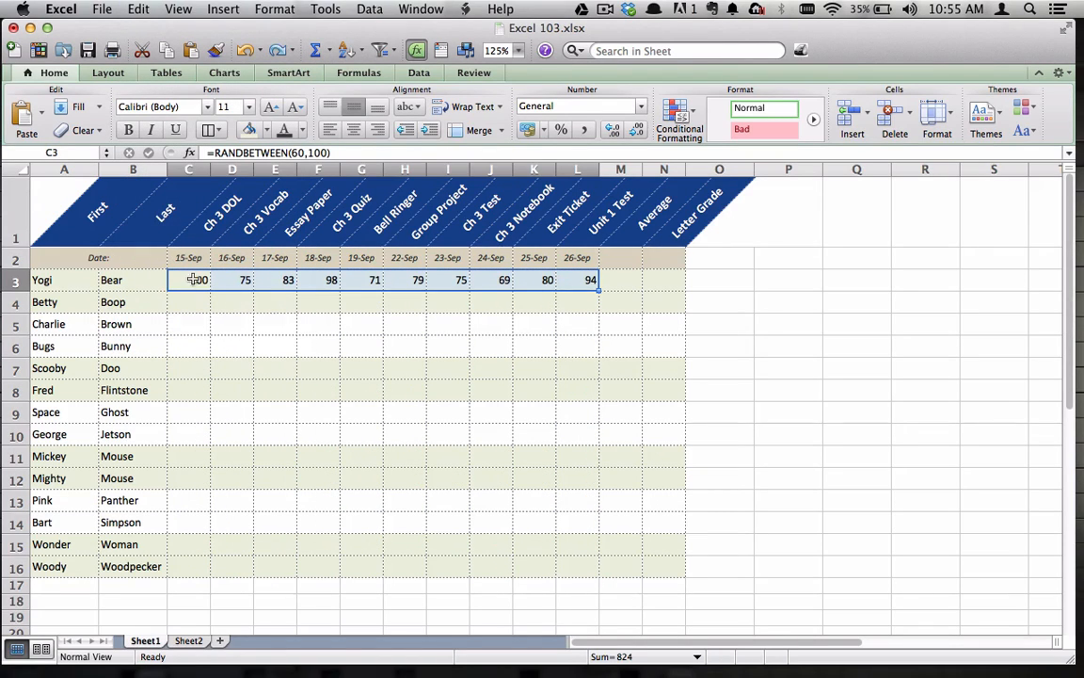
# Copy C3:L3 and use Paste Special to paste only the formulas into the grade range C3:L16
pyautogui.moveTo(181, 279); pyautogui.dragTo(584, 279)
pyautogui.click(132, 8)
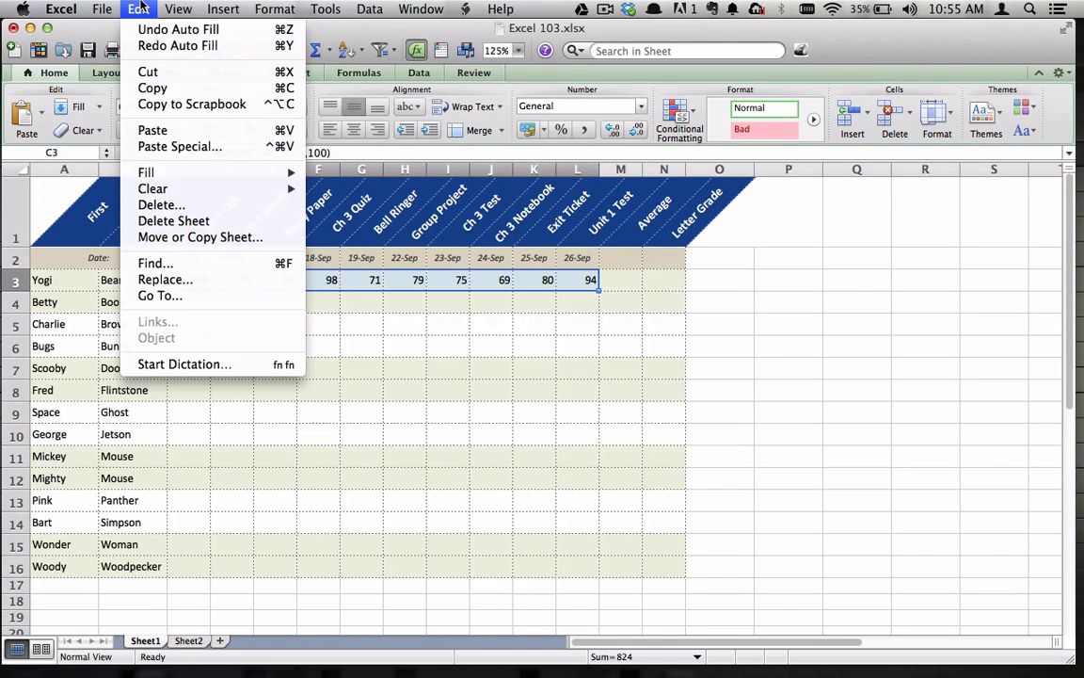
pyautogui.click(149, 88)
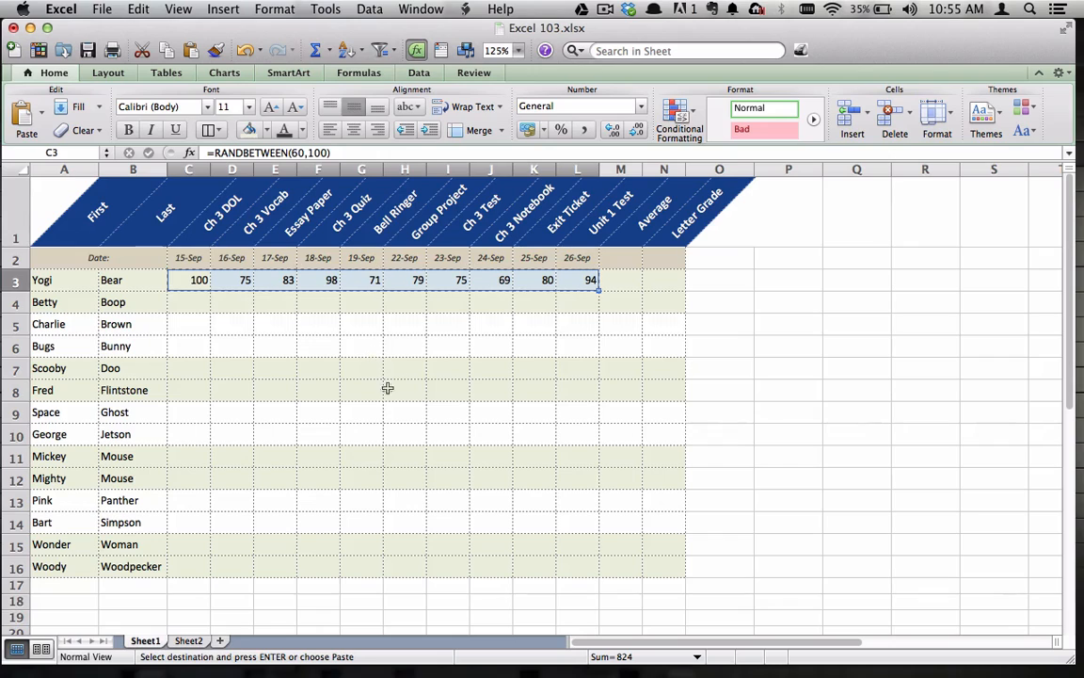
pyautogui.keyDown('shift'); pyautogui.click(578, 566); pyautogui.keyUp('shift')
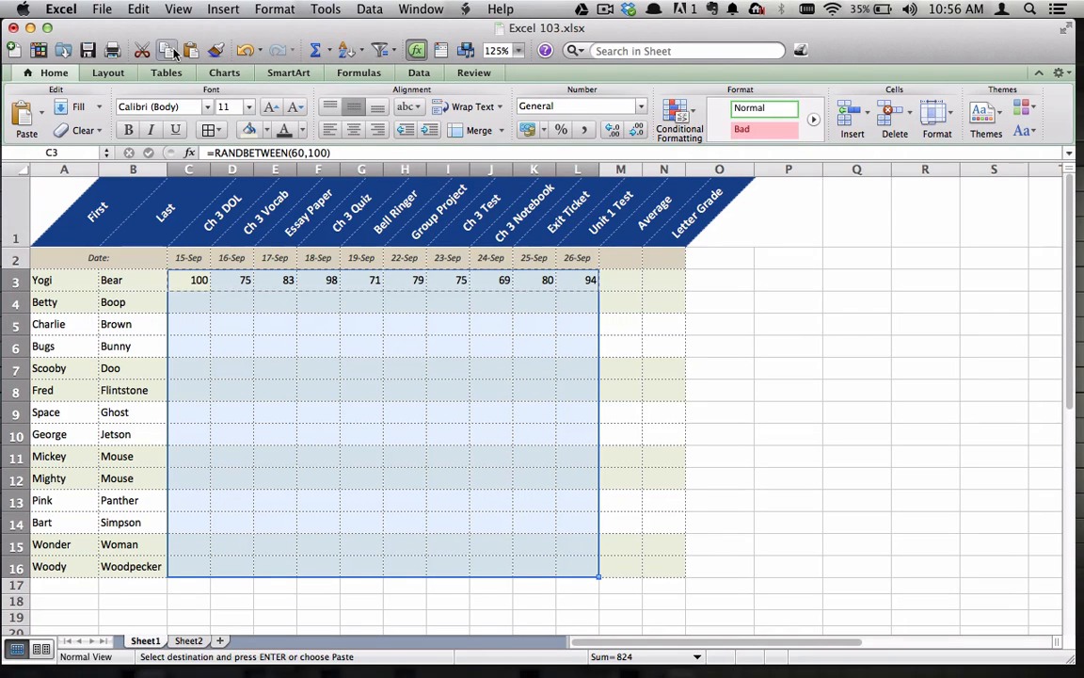
pyautogui.click(138, 8)
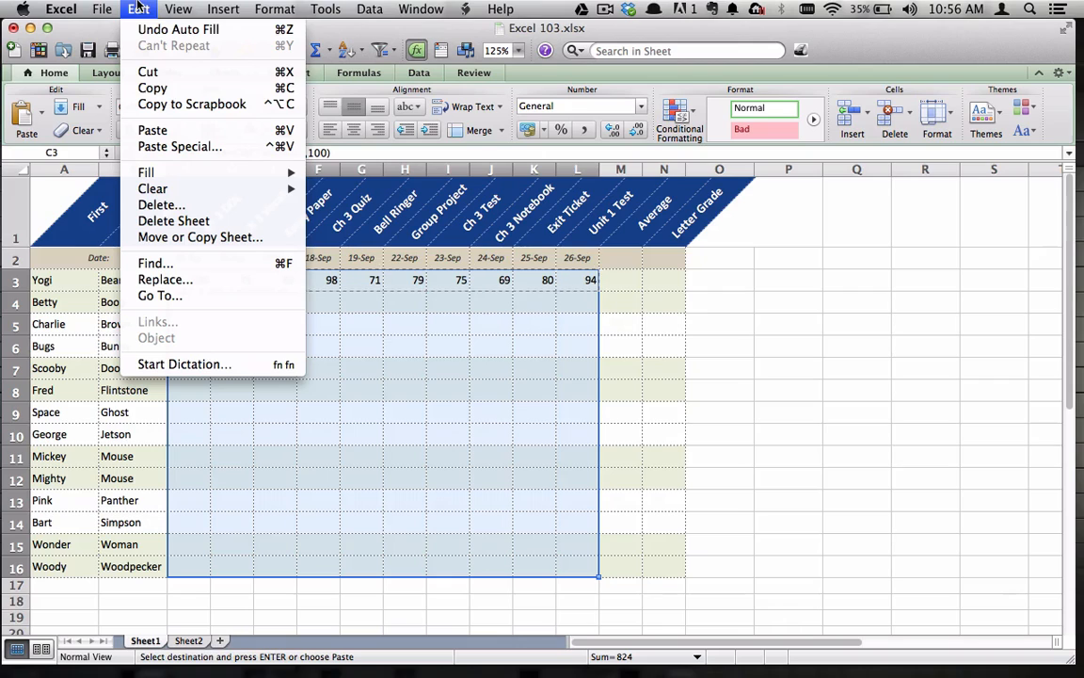
pyautogui.click(200, 149)
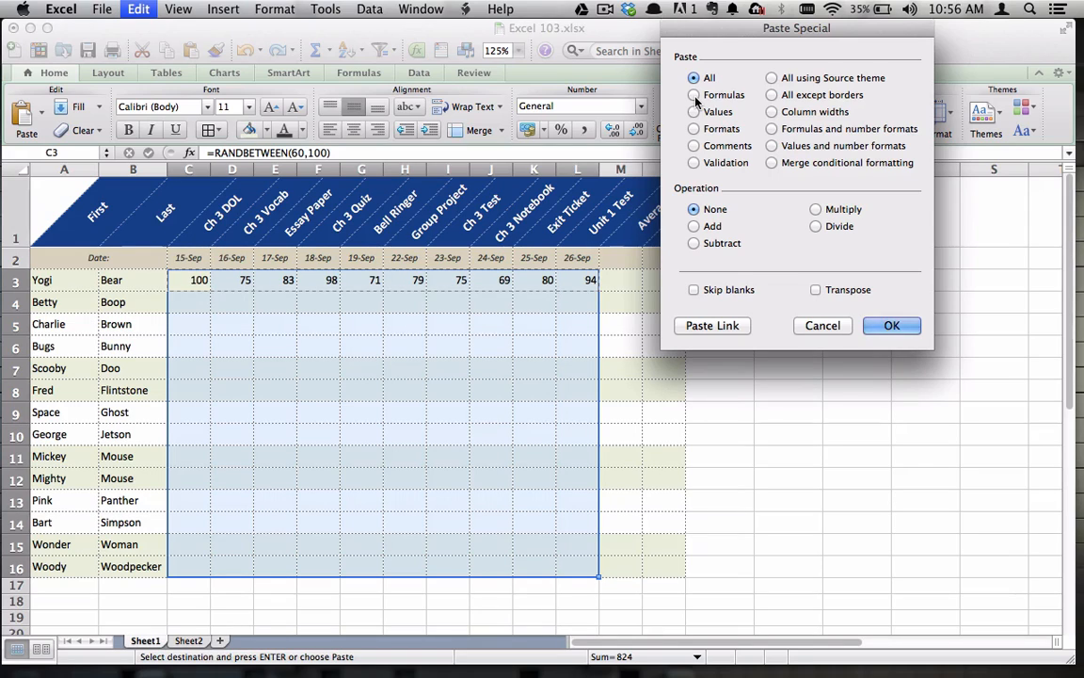
pyautogui.click(694, 96)
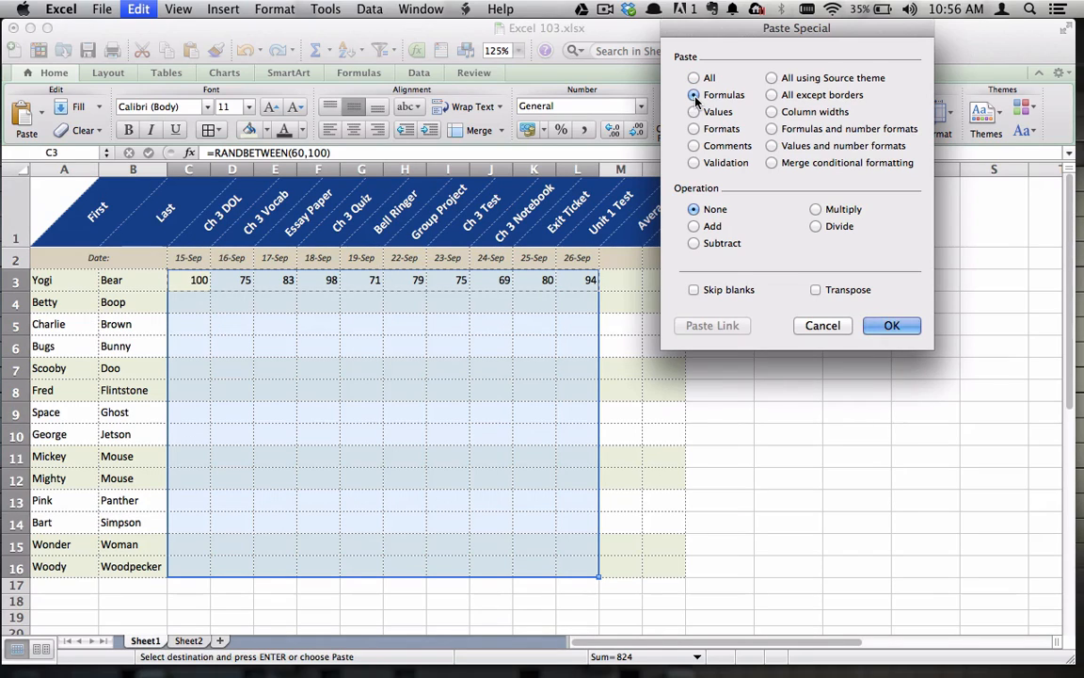
pyautogui.click(890, 326)
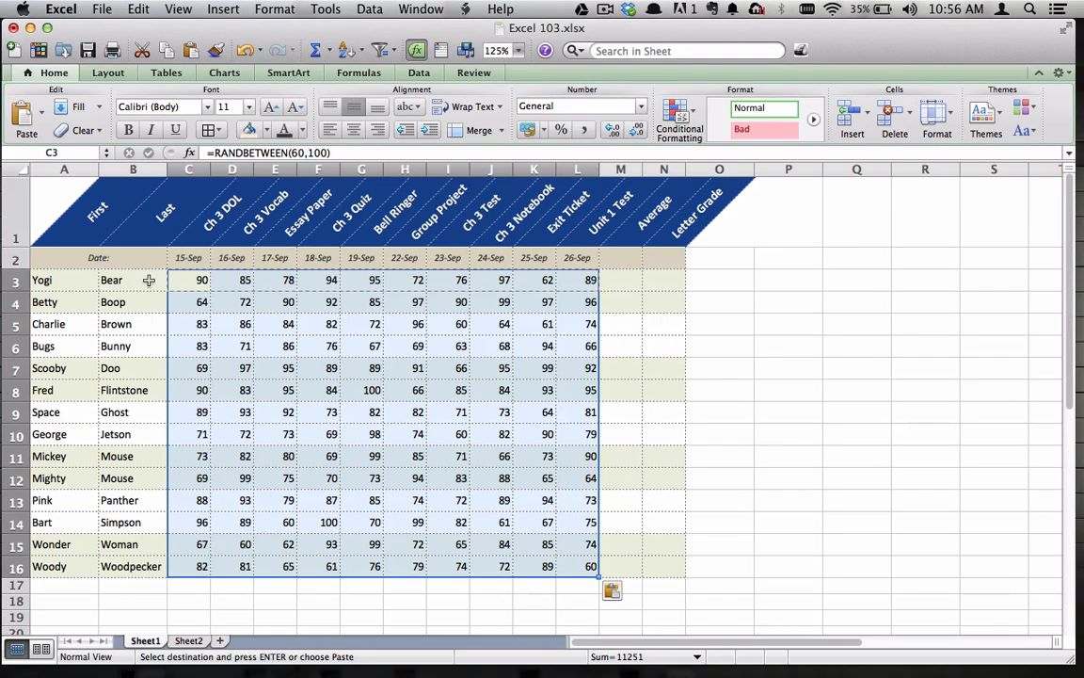
pyautogui.click(713, 373)
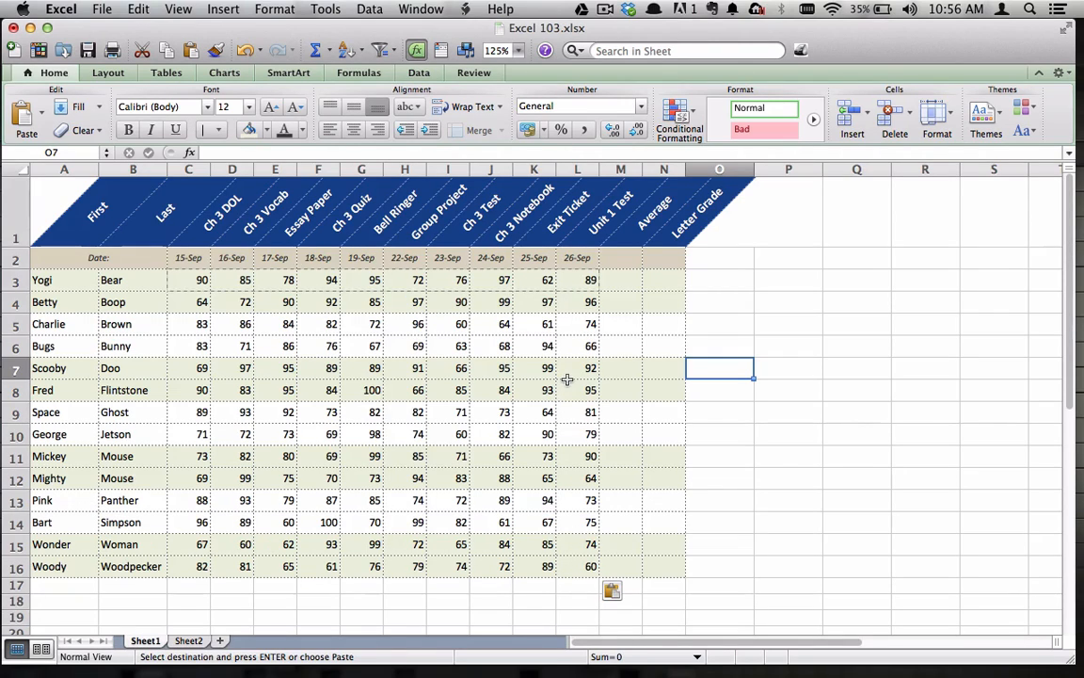
pyautogui.press('Escape')
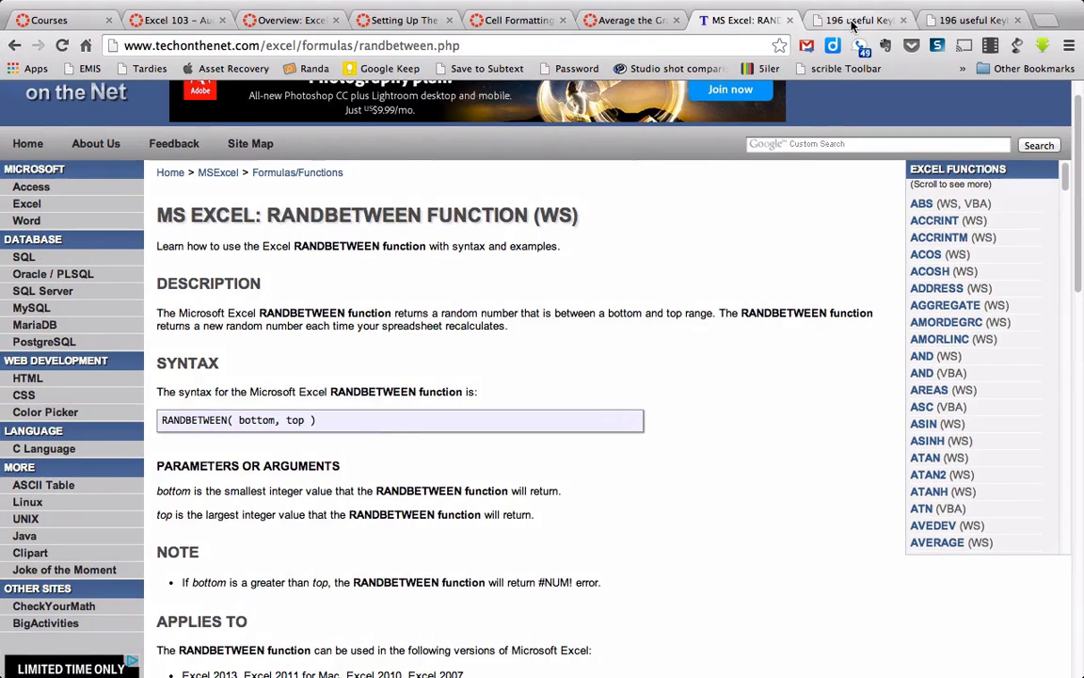
# Switch to the browser and look through the Excel 2011 for Mac function-key shortcuts on the shortcutworld.com page
pyautogui.click(851, 19)
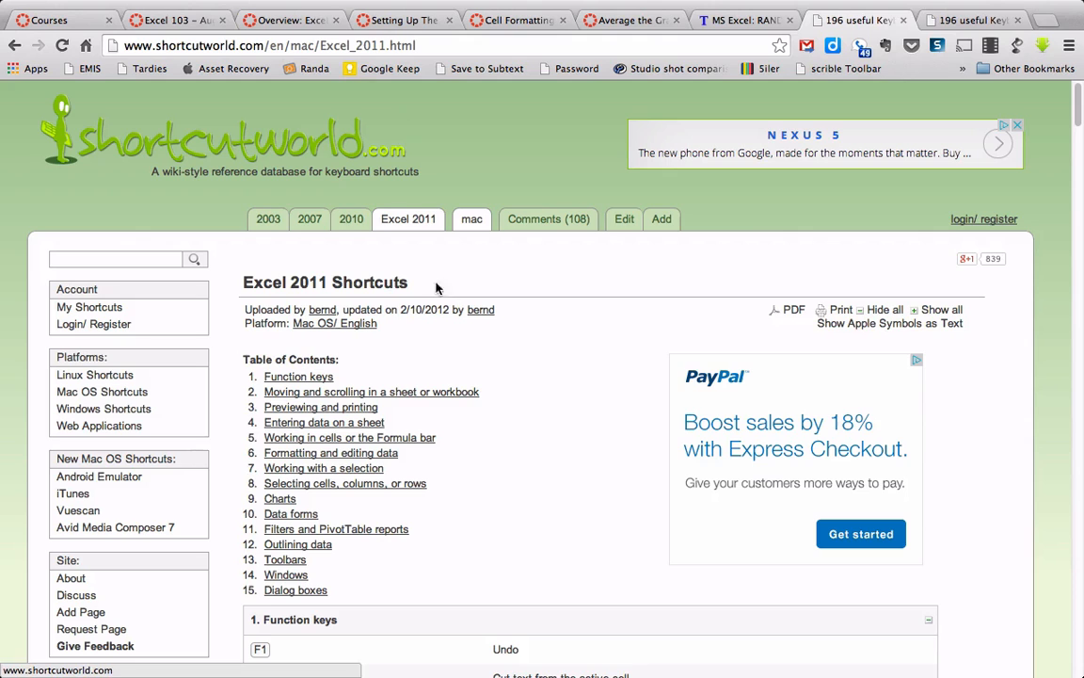
pyautogui.scroll(-10, 433, 325)
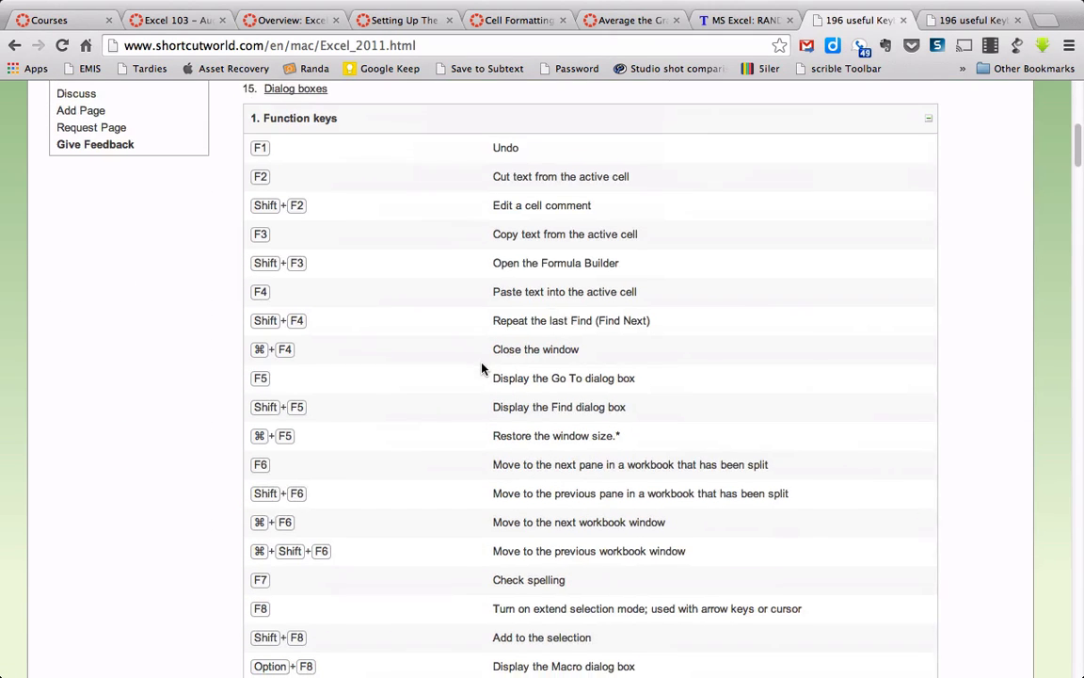
pyautogui.scroll(-1, 484, 368)
pyautogui.scroll(-1, 350, 549)
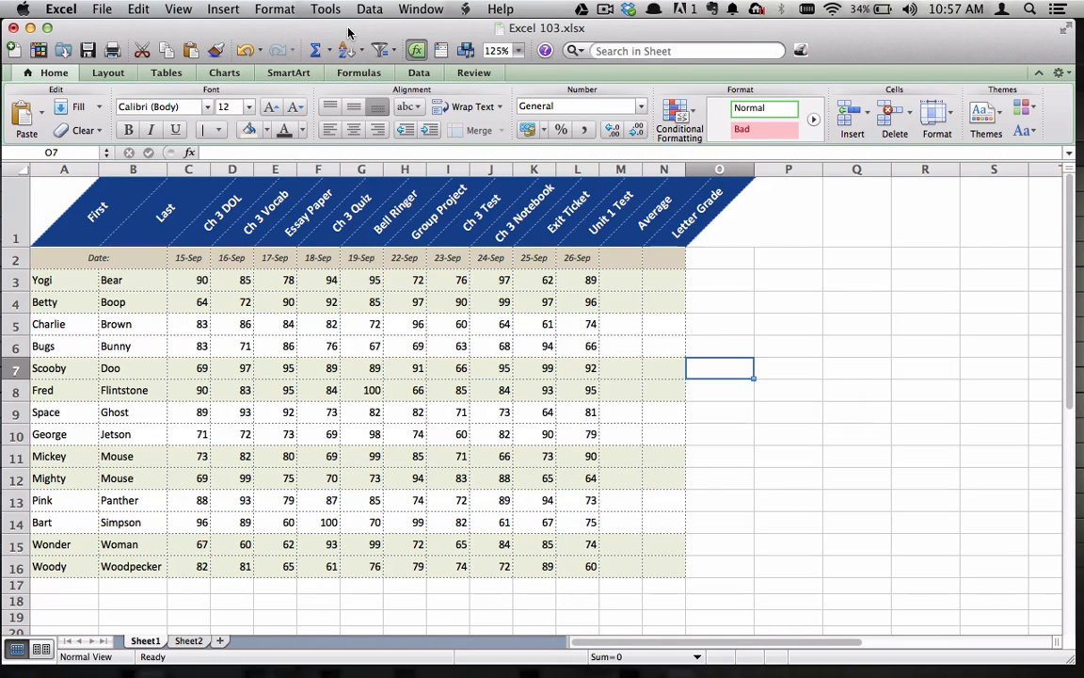
# Switch back to Excel and recalculate the sheet to generate new random grades
pyautogui.press('F9')
pyautogui.press('F9')
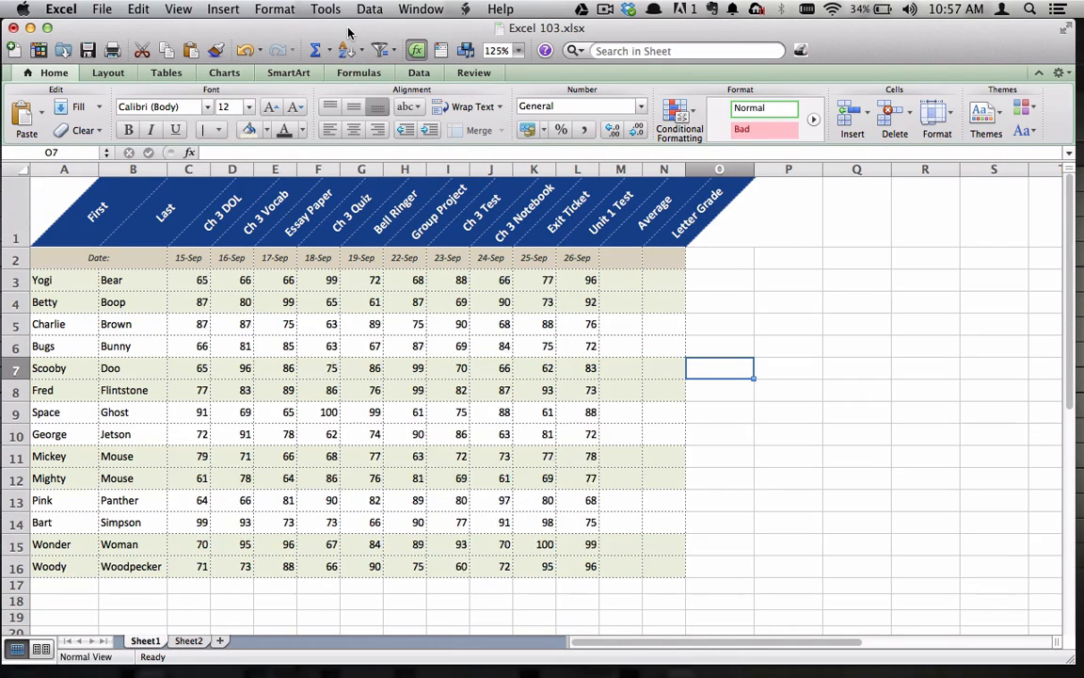
# Recalculate the sheet several more times to regenerate the random grades
pyautogui.press('F9')
pyautogui.press('F9')
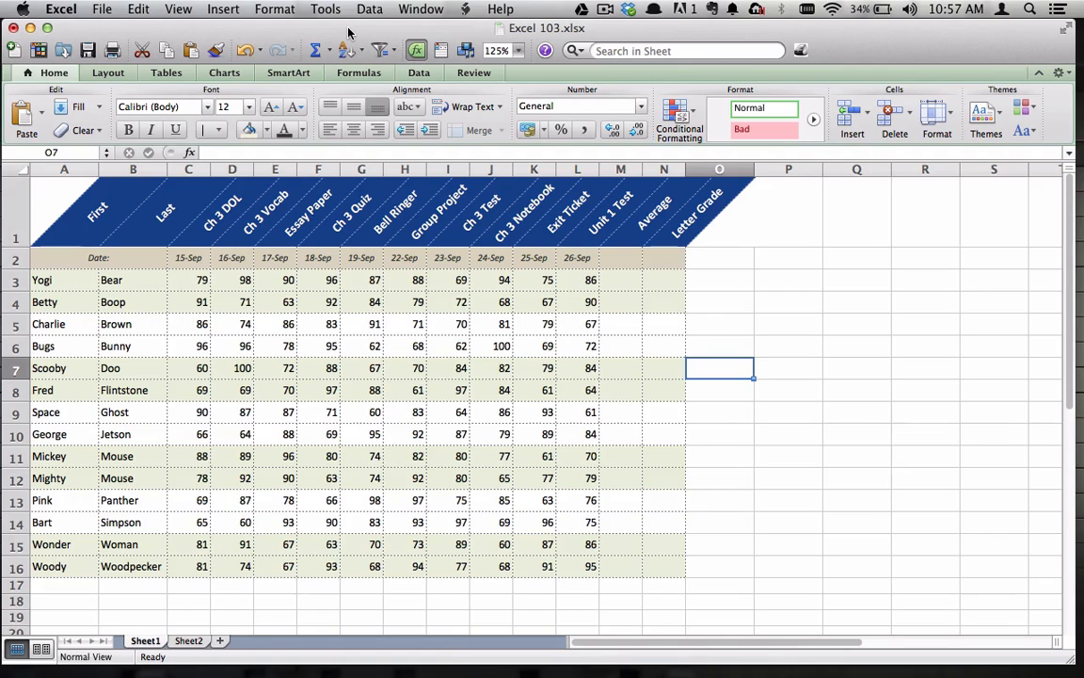
pyautogui.press('F9')
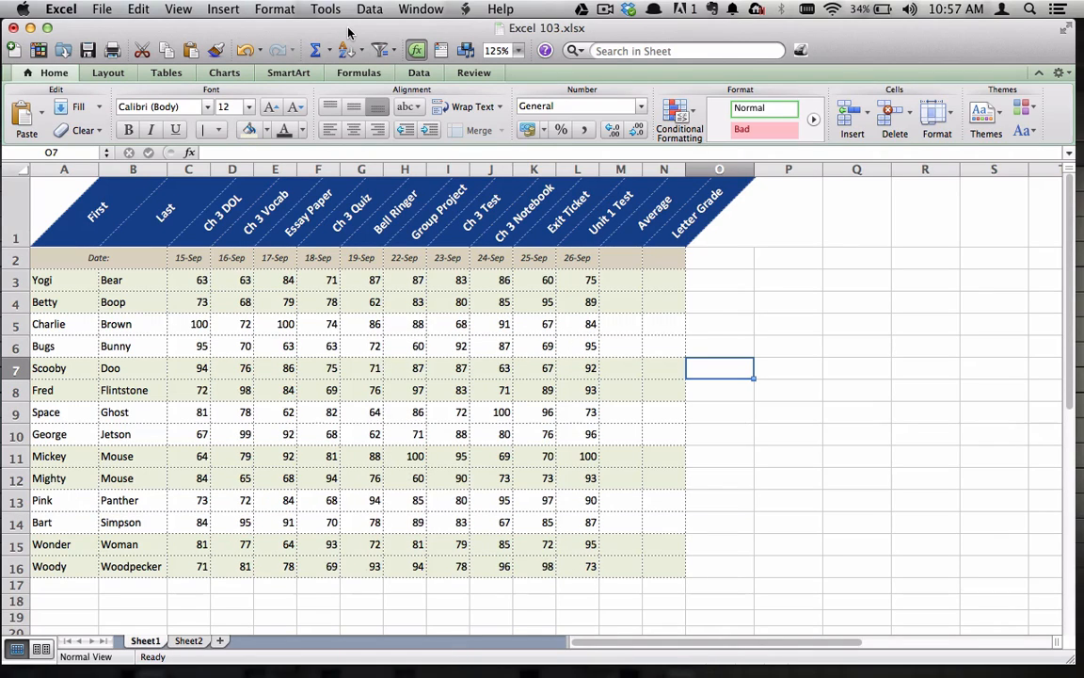
pyautogui.press('F9')
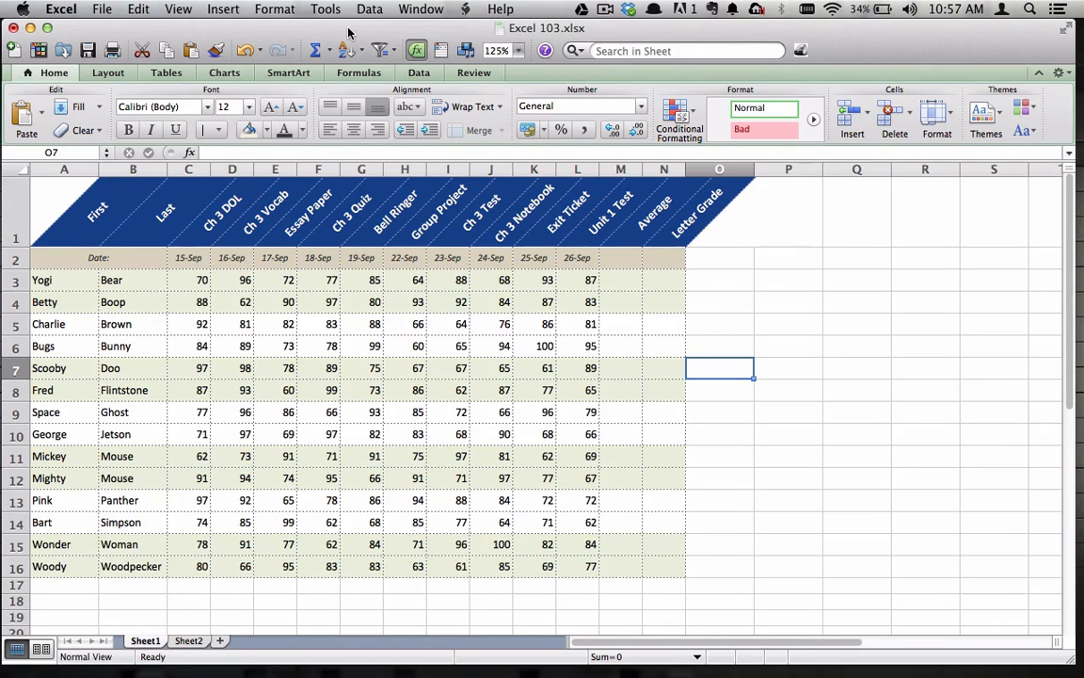
pyautogui.press('F9')
pyautogui.press('F9')
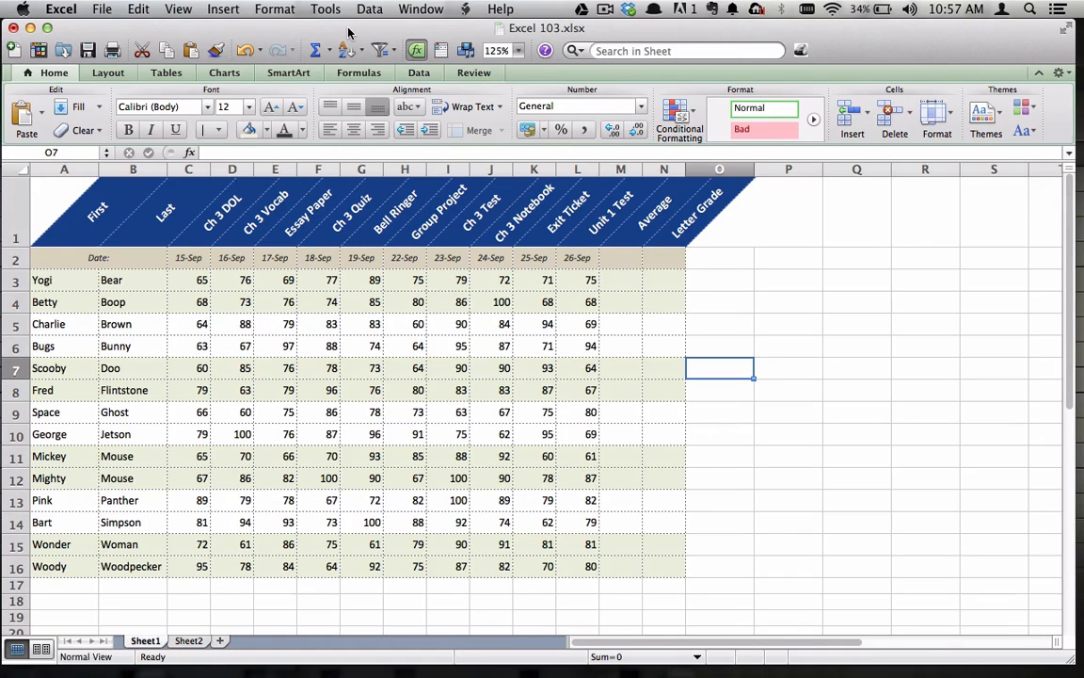
pyautogui.press('F9')
pyautogui.press('F9')
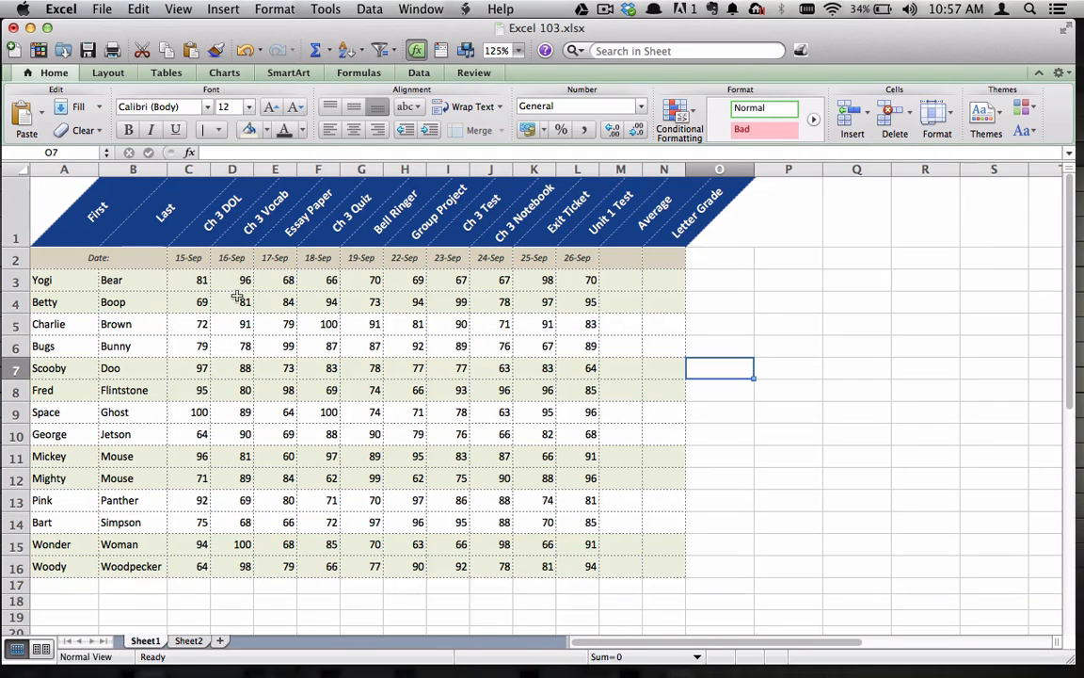
# Replace the RANDBETWEEN formulas in C3:L16 with fixed numbers by copying and pasting only the values in place, and check cells C3 to F3
pyautogui.moveTo(189, 282); pyautogui.dragTo(570, 563)
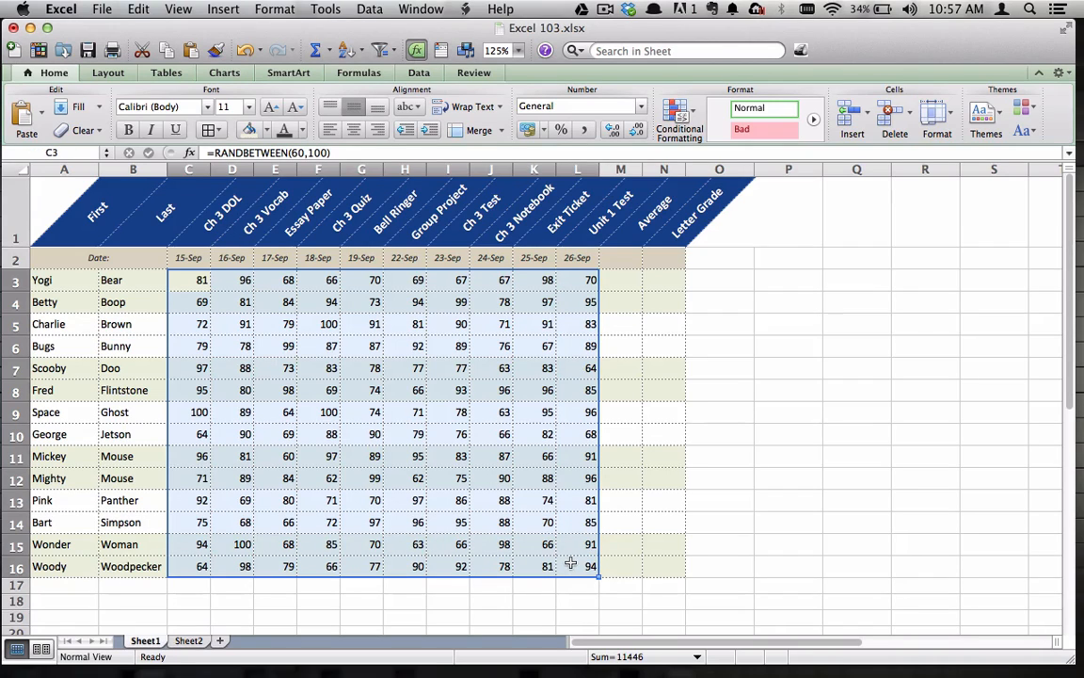
pyautogui.click(136, 9)
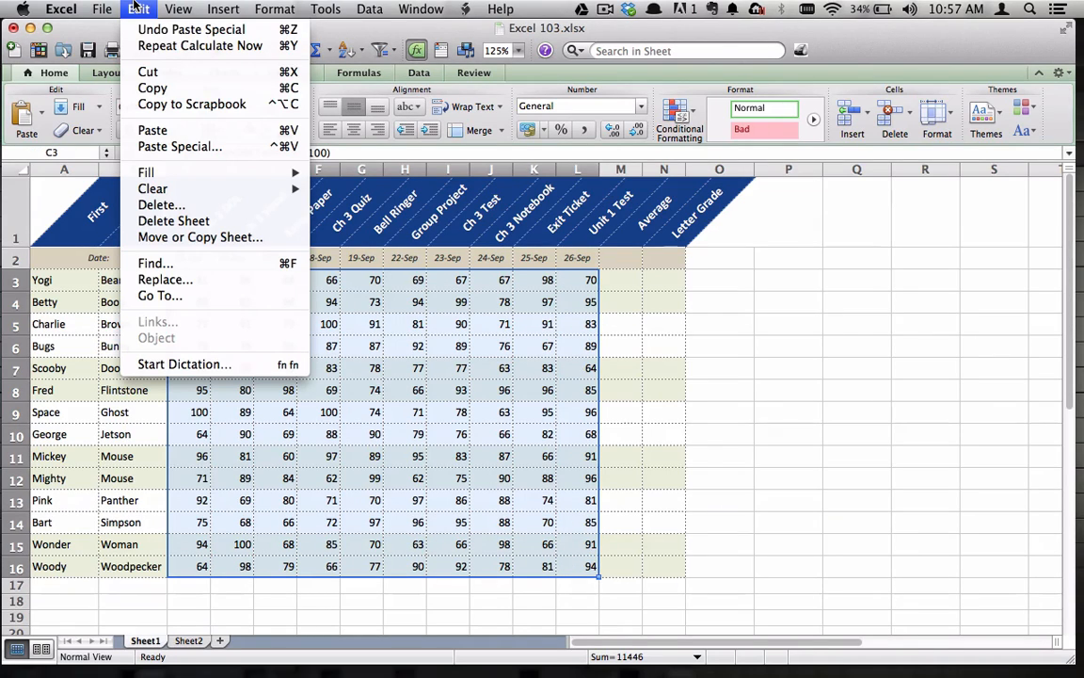
pyautogui.click(153, 88)
pyautogui.click(128, 8)
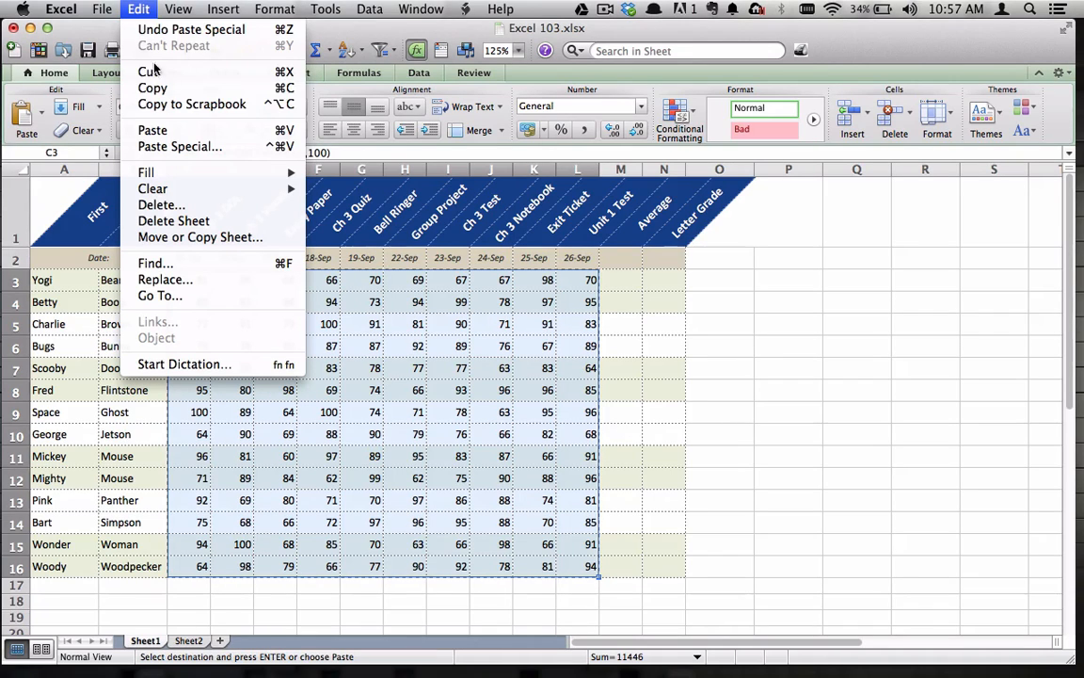
pyautogui.click(174, 148)
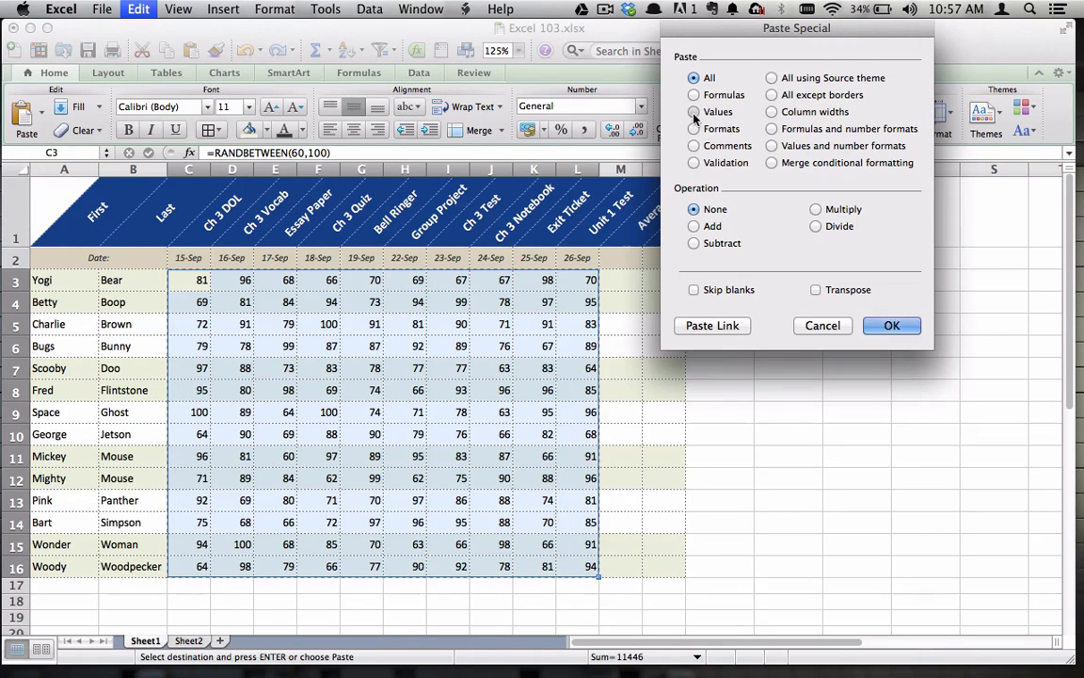
pyautogui.click(693, 112)
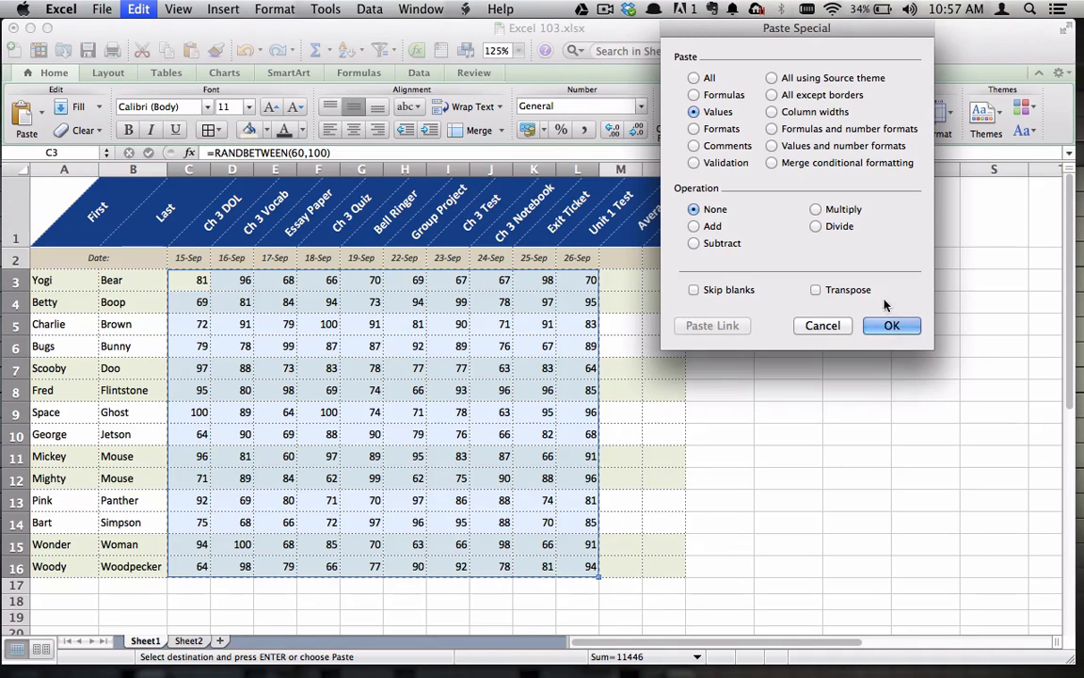
pyautogui.click(891, 327)
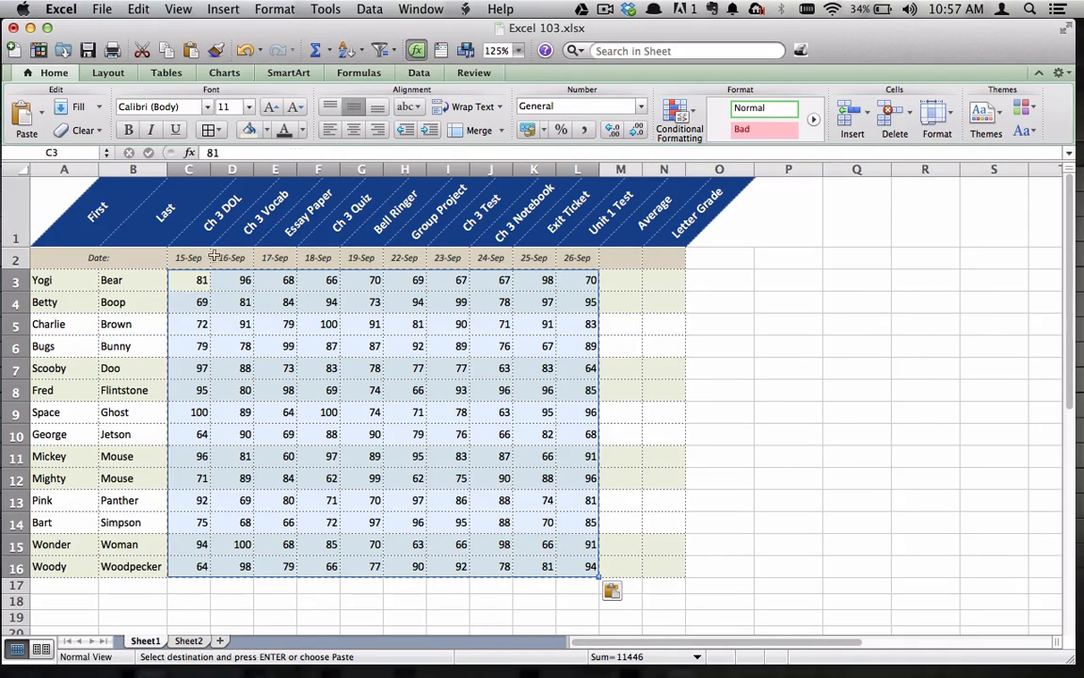
pyautogui.click(580, 352)
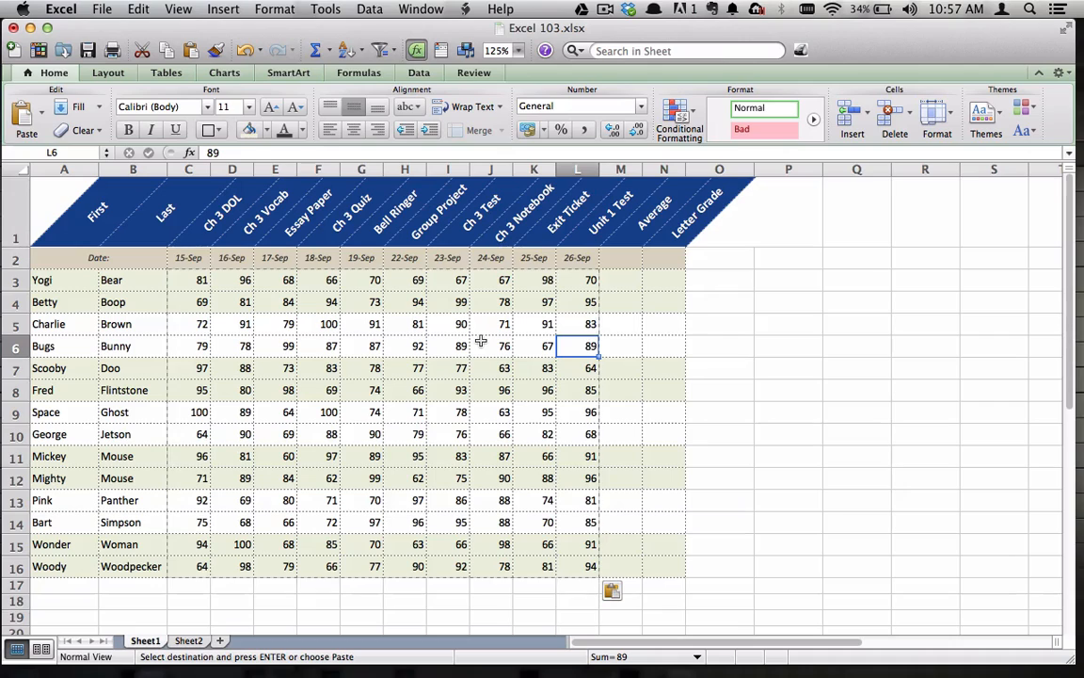
pyautogui.press('Escape')
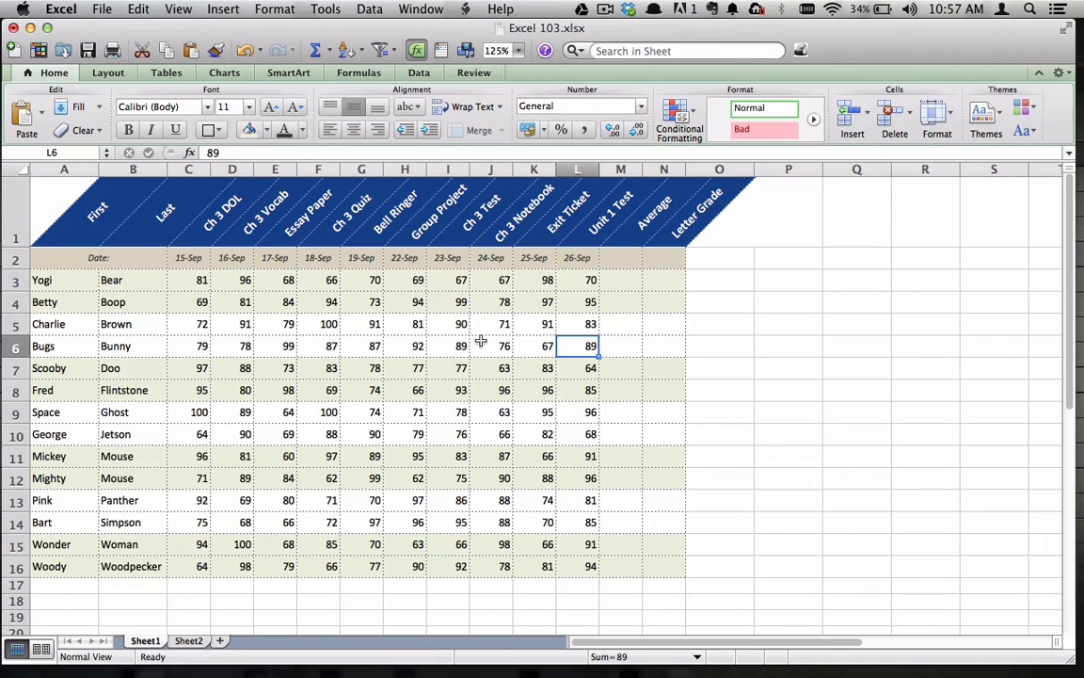
pyautogui.click(195, 278)
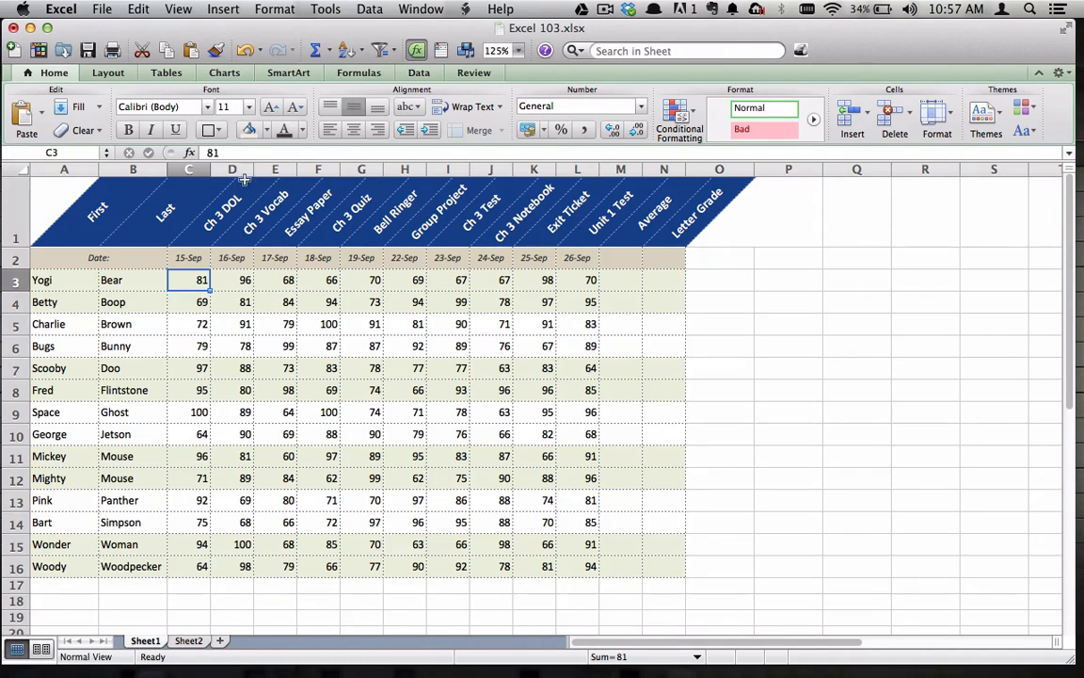
pyautogui.click(233, 281)
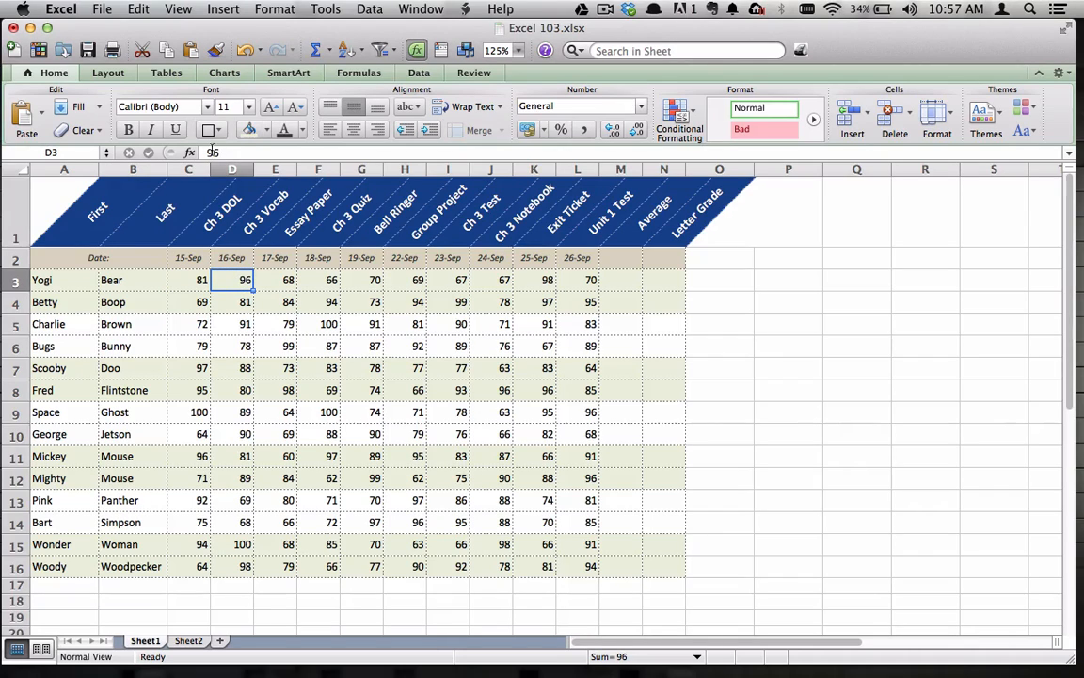
pyautogui.click(272, 278)
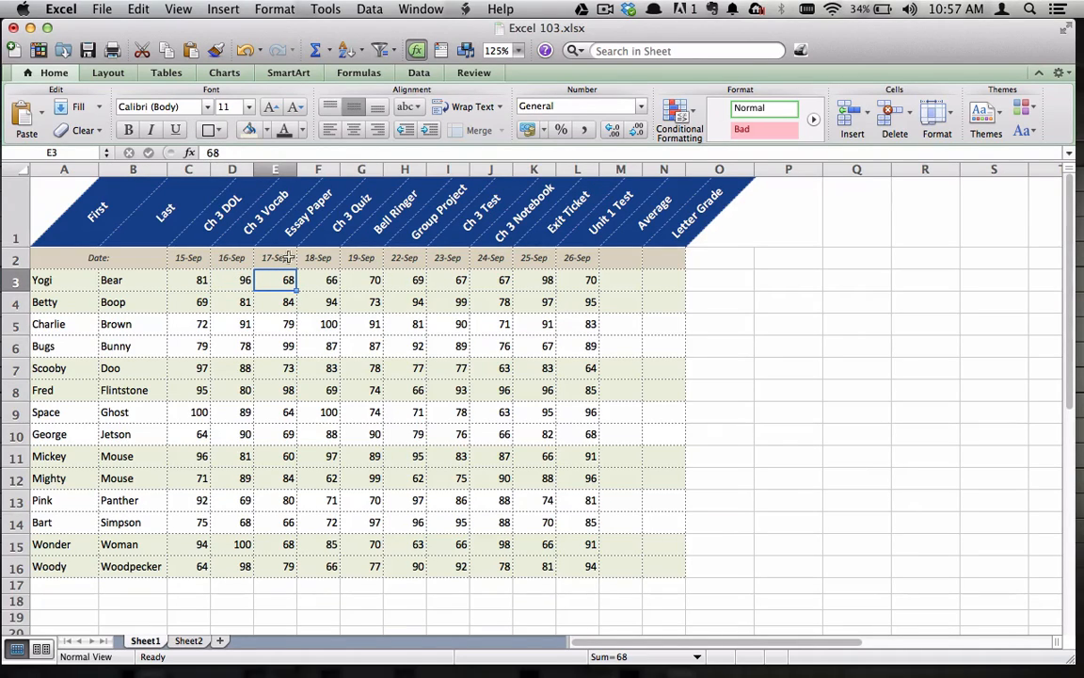
pyautogui.click(324, 280)
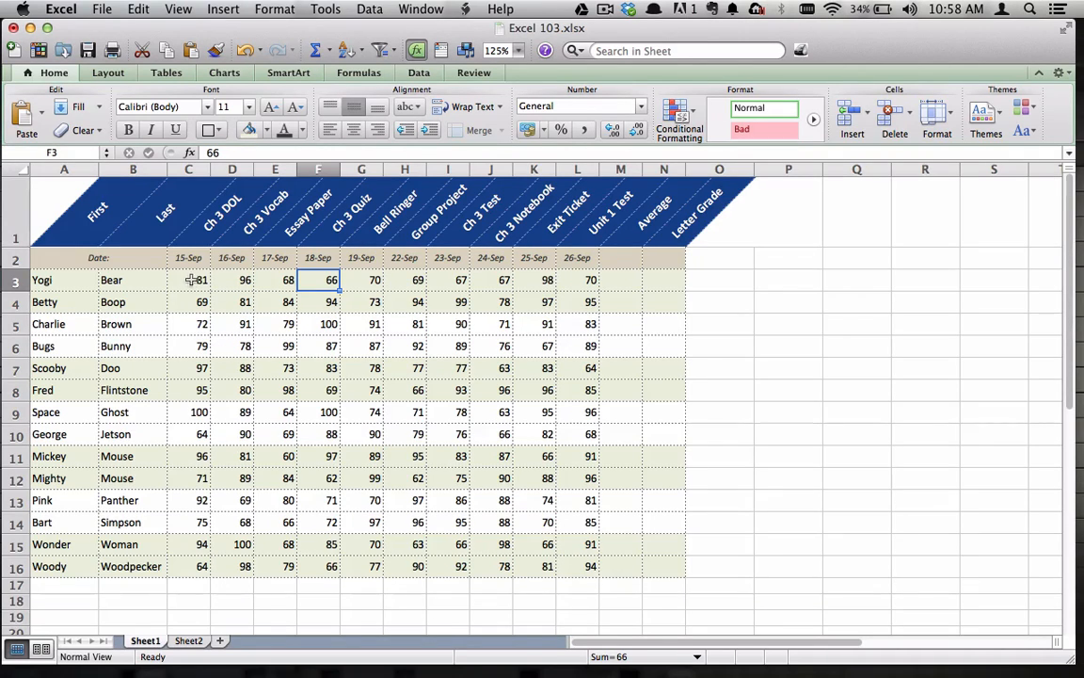
# Center the grades in C3:L16 horizontally
pyautogui.moveTo(195, 279); pyautogui.dragTo(590, 565)
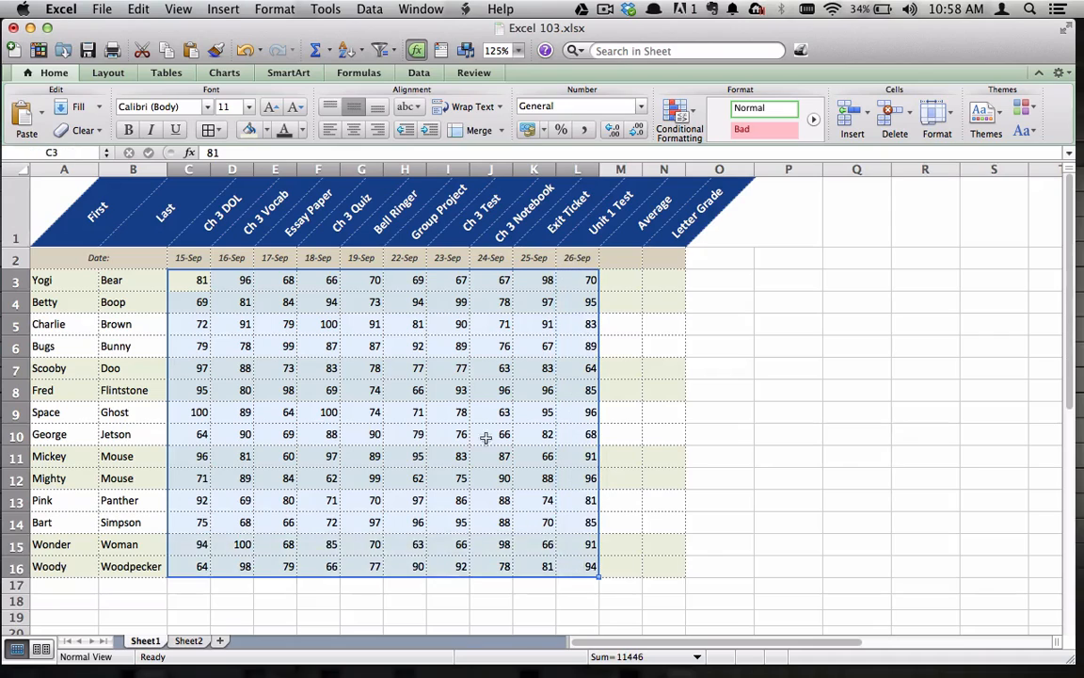
pyautogui.click(353, 131)
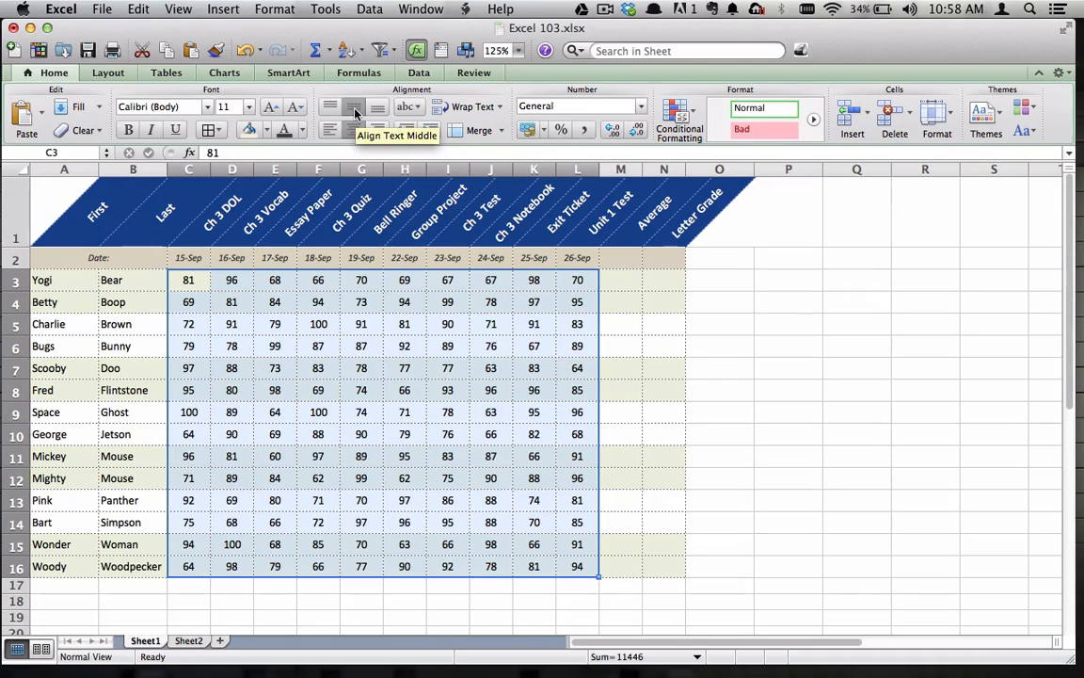
pyautogui.click(719, 345)
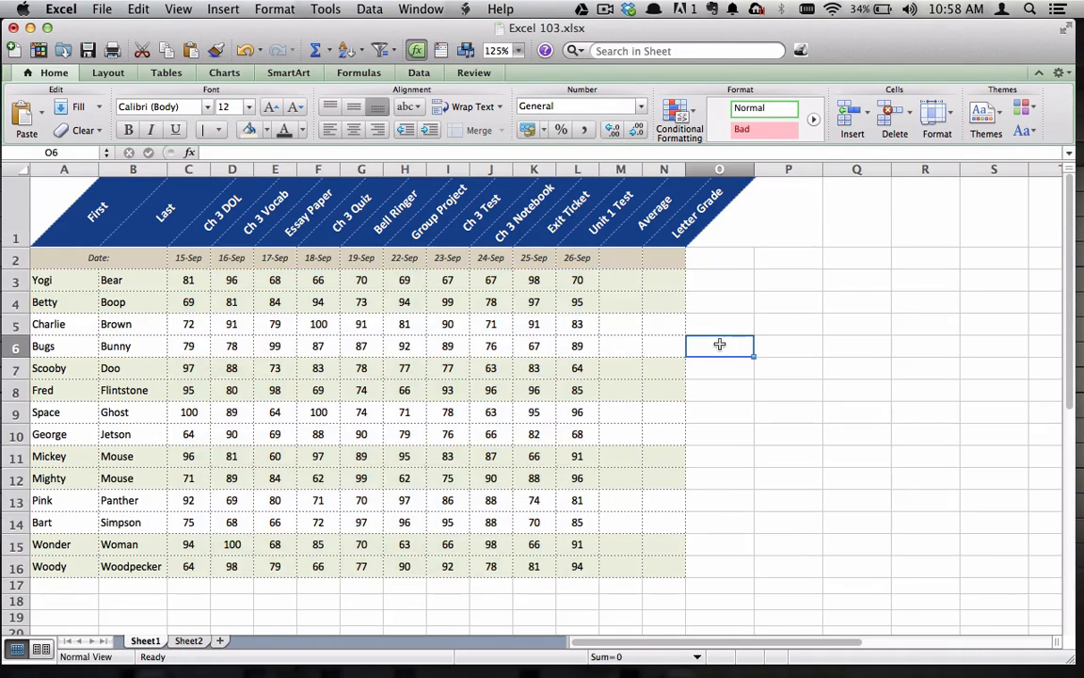
# Insert an AVERAGE formula for C3:L3 in cell M3
pyautogui.click(622, 281)
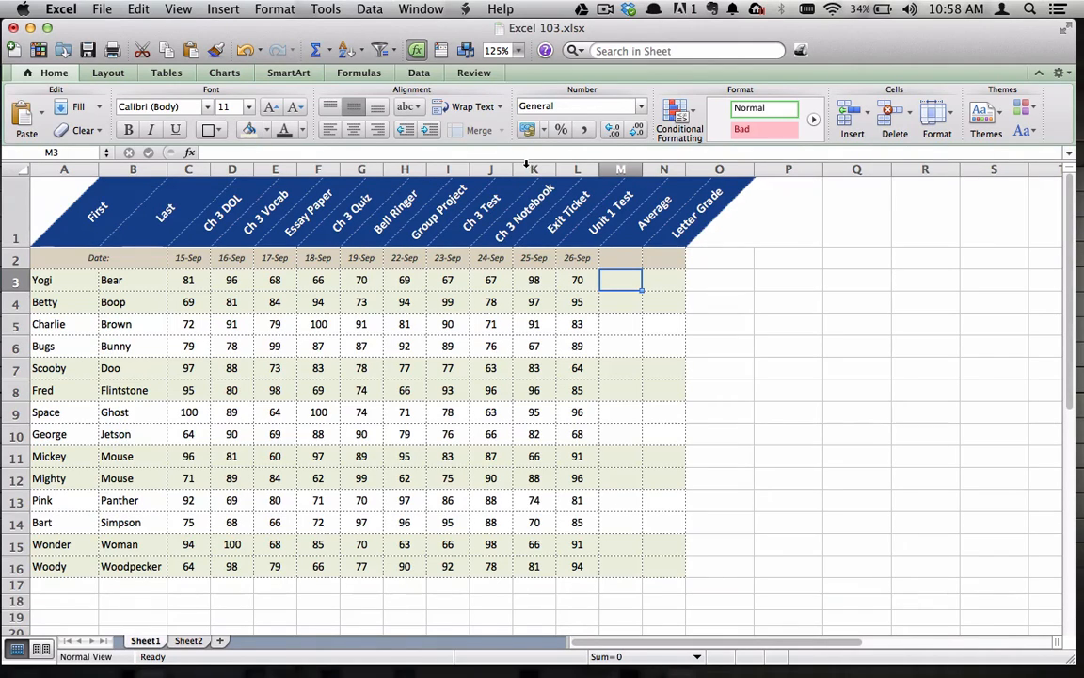
pyautogui.click(330, 51)
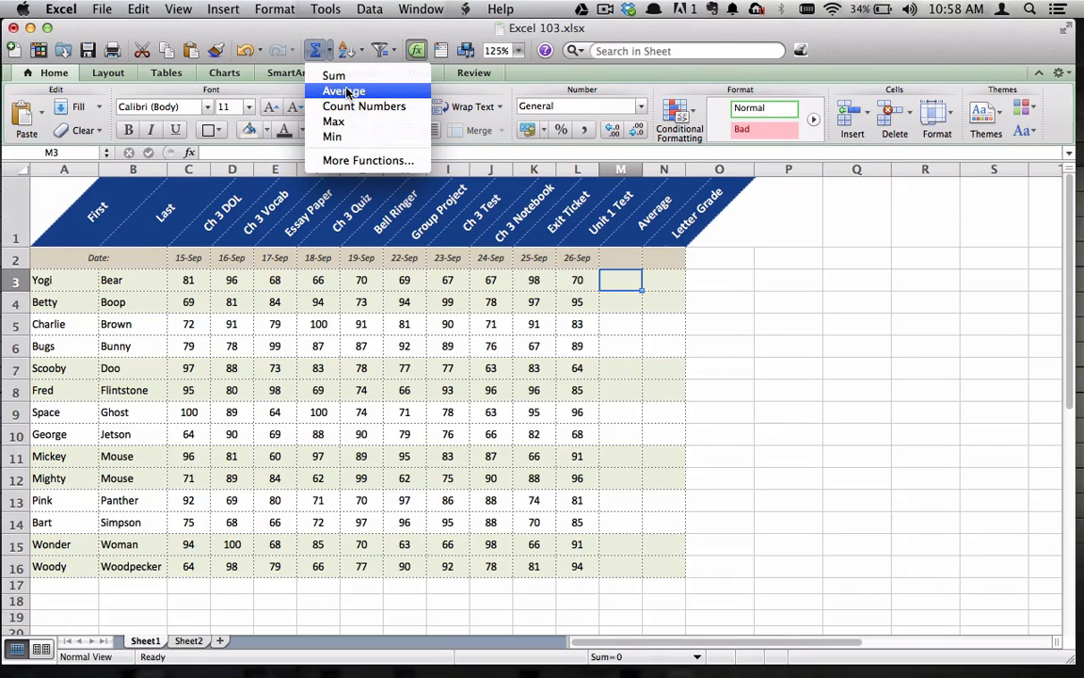
pyautogui.click(344, 91)
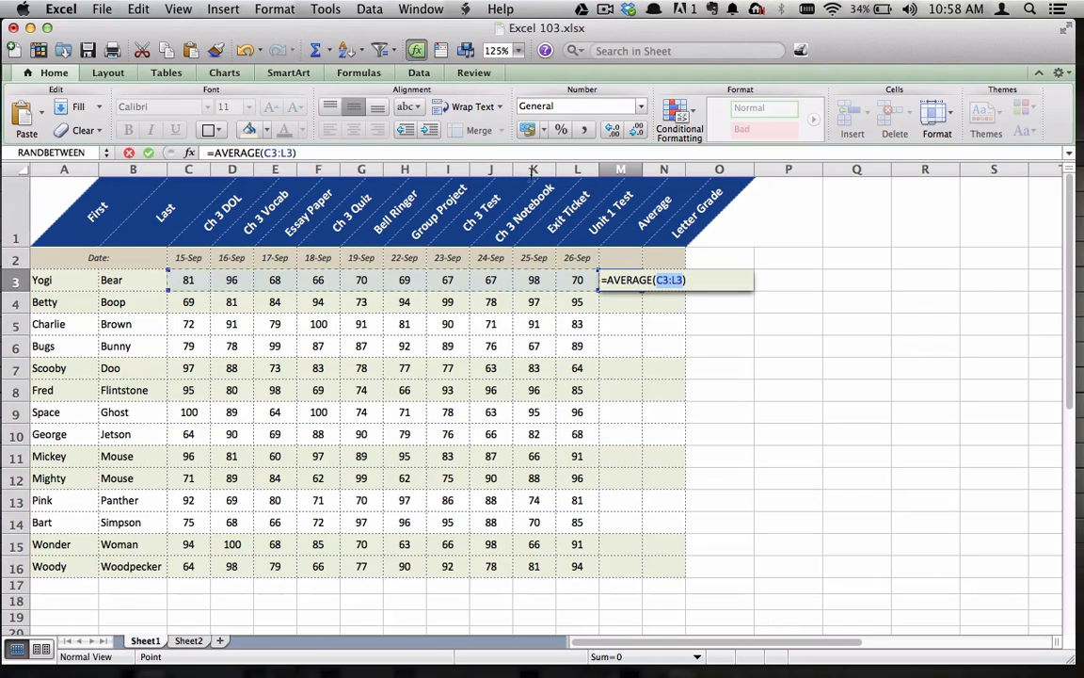
pyautogui.press('Return')
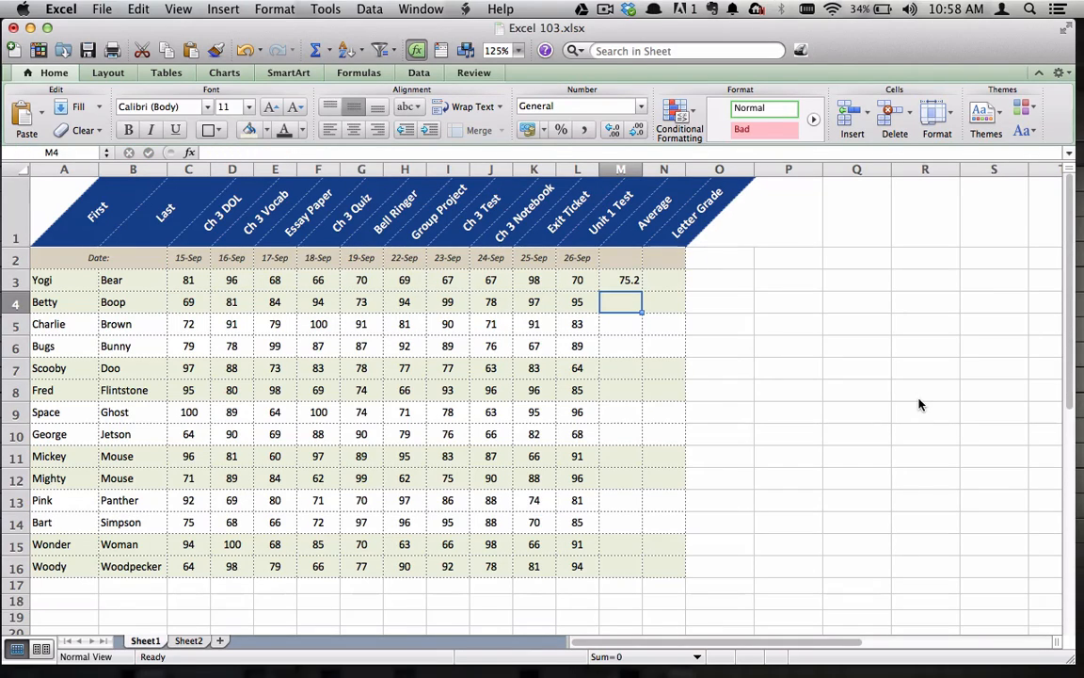
# Copy the average formula from M3 and use Paste Special to paste only the formulas into M3:M16
pyautogui.click(615, 279)
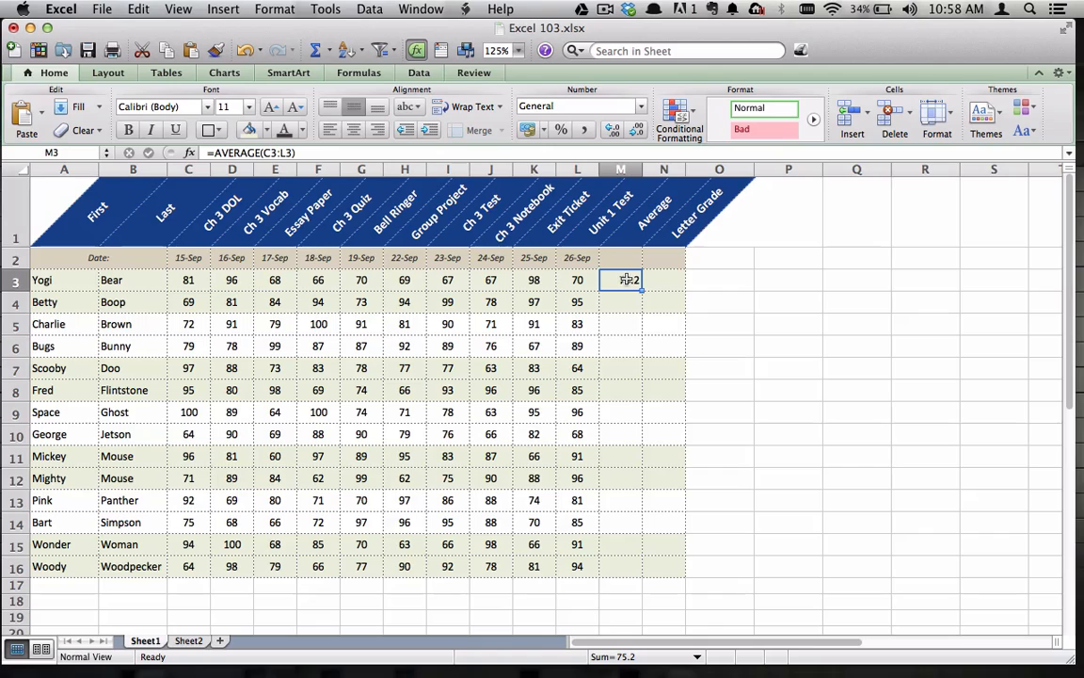
pyautogui.click(137, 12)
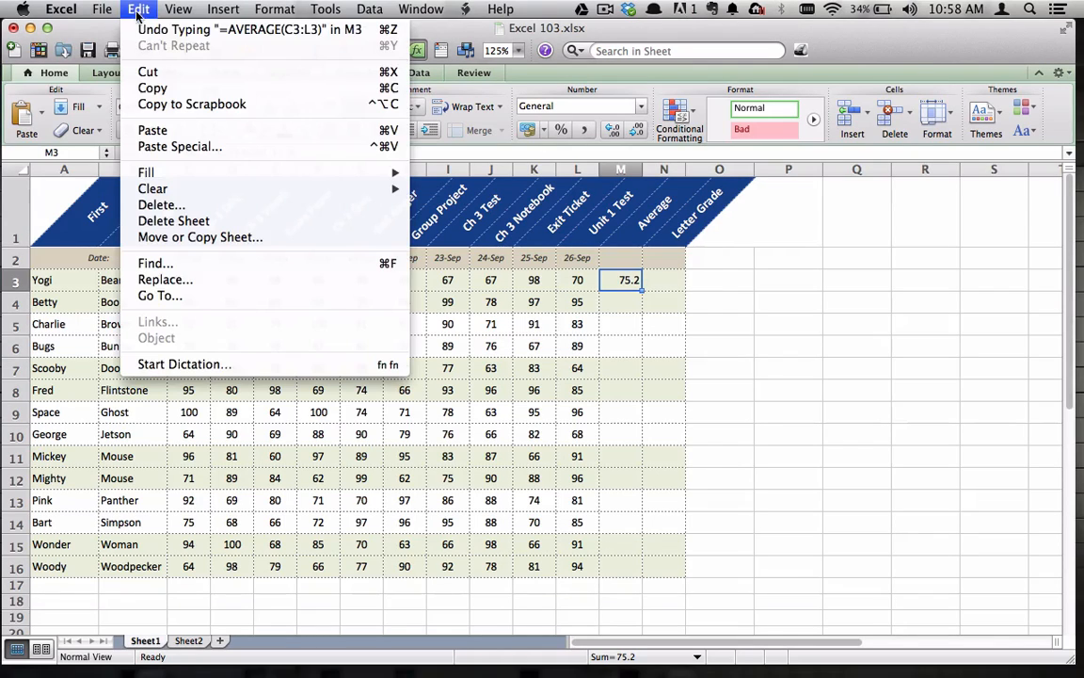
pyautogui.click(145, 83)
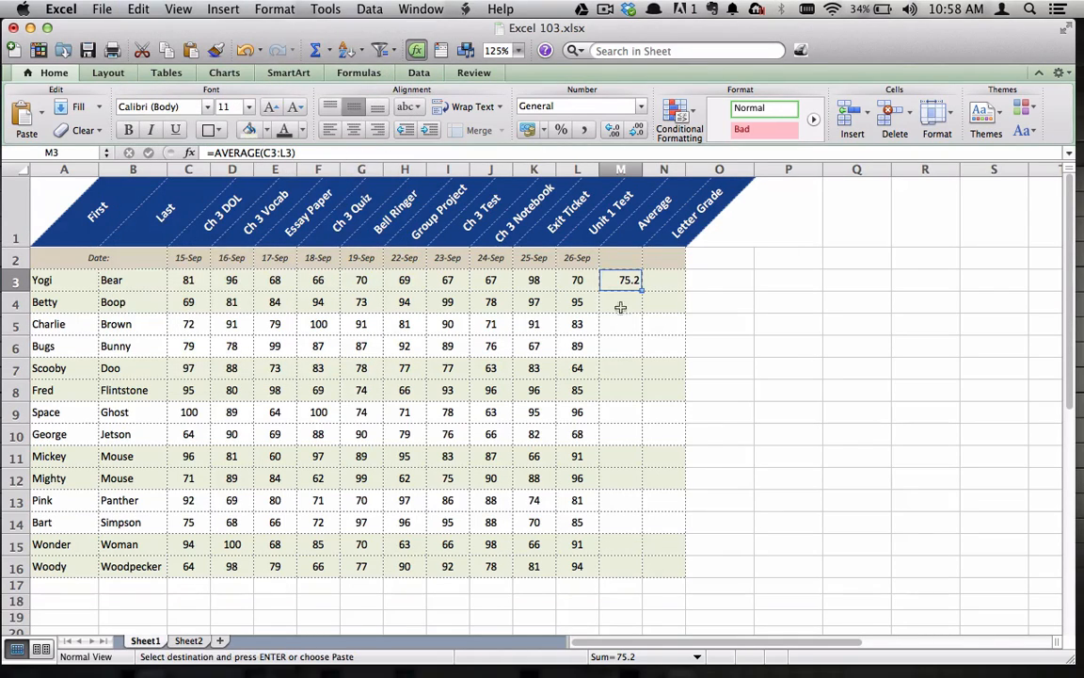
pyautogui.keyDown('shift'); pyautogui.click(618, 563); pyautogui.keyUp('shift')
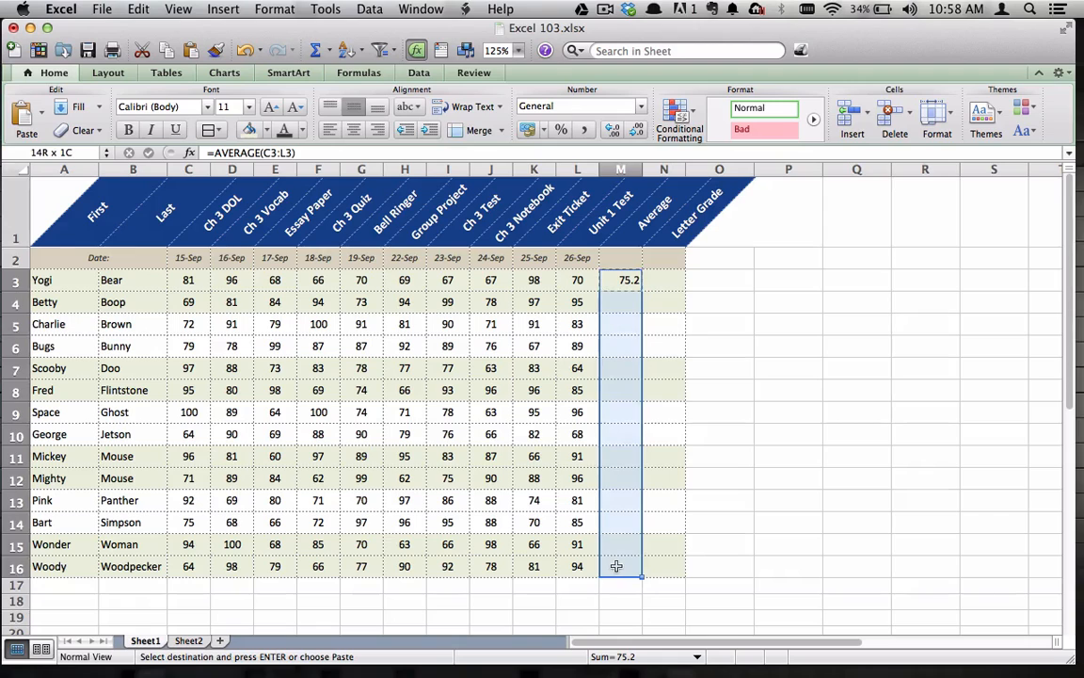
pyautogui.click(136, 9)
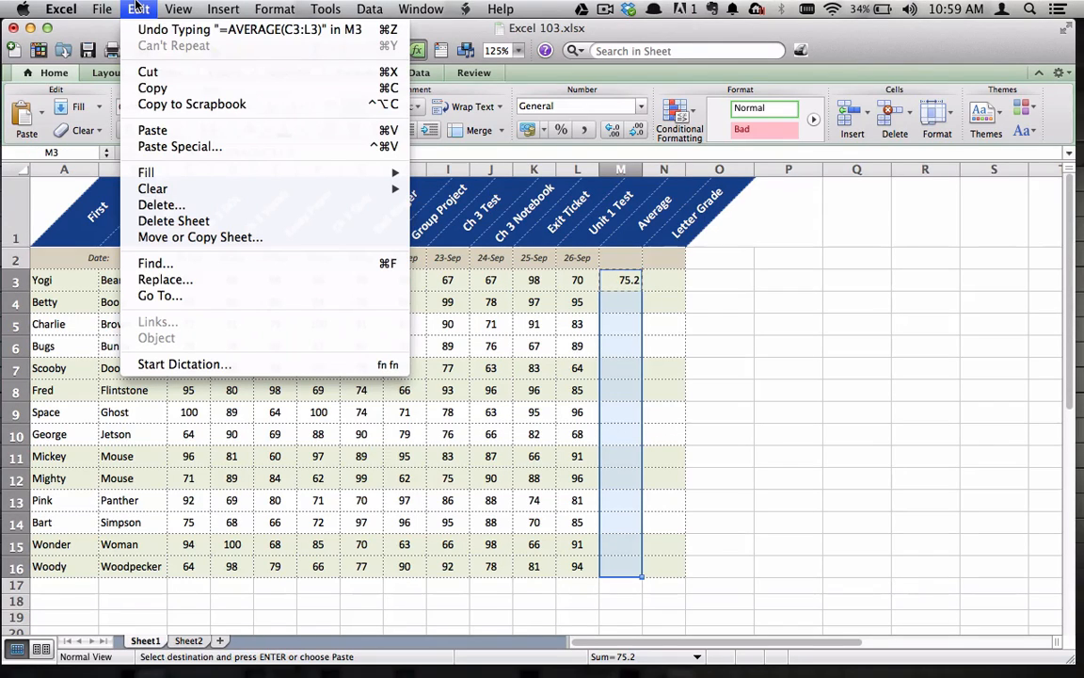
pyautogui.click(199, 148)
pyautogui.click(694, 95)
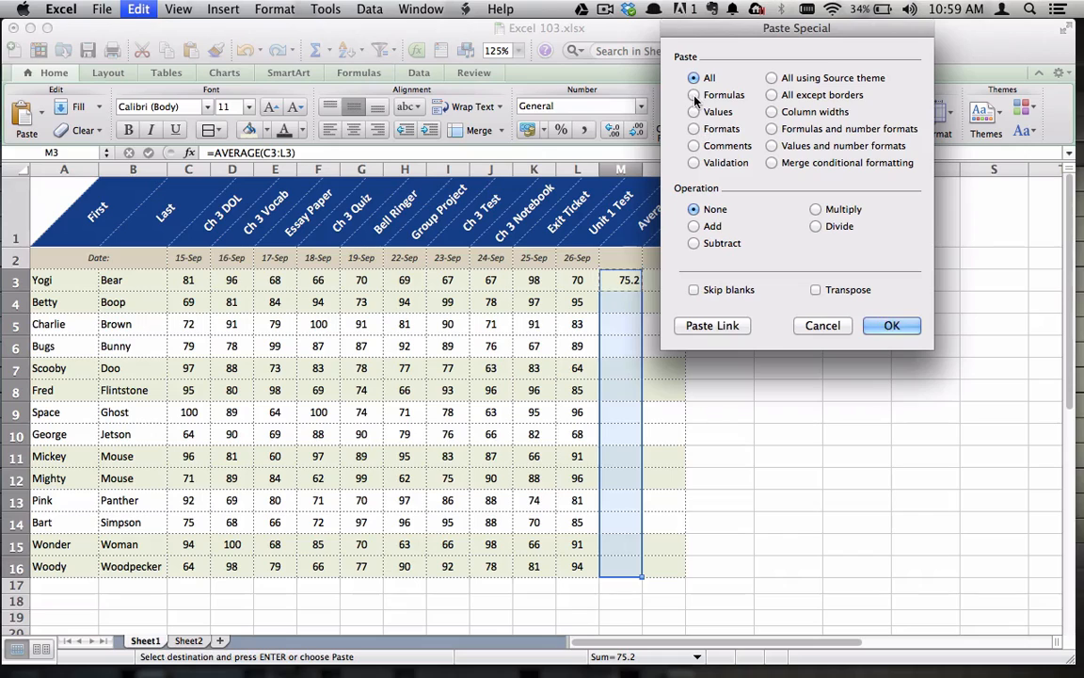
pyautogui.click(890, 326)
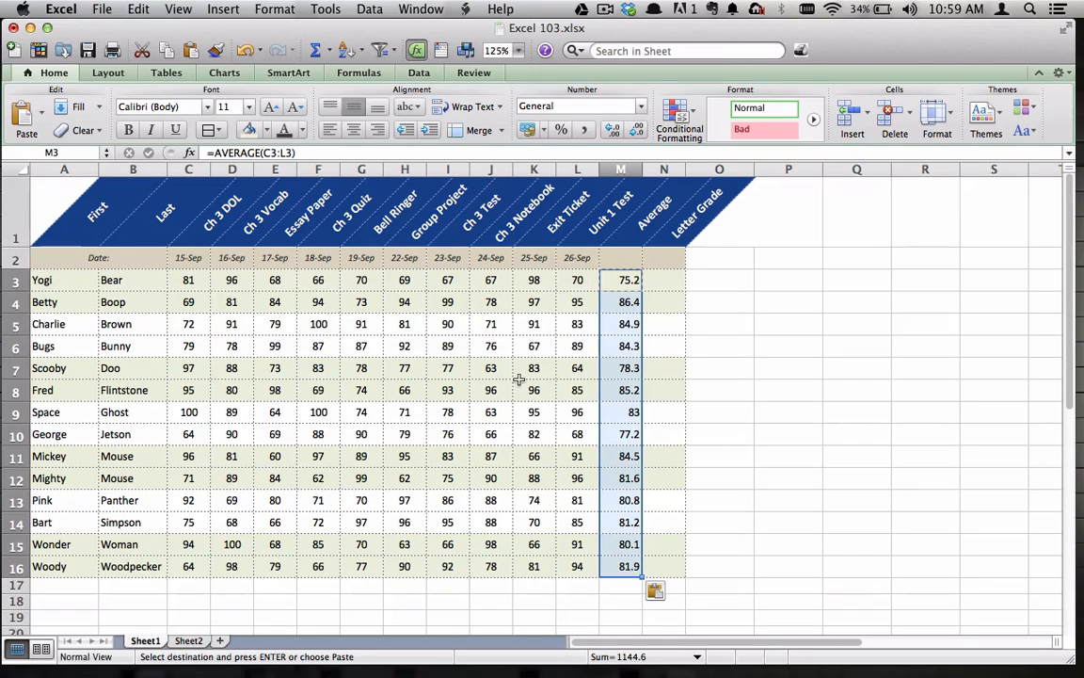
# Format the averages in M3:M16 to show one decimal place and center them horizontally
pyautogui.click(613, 132)
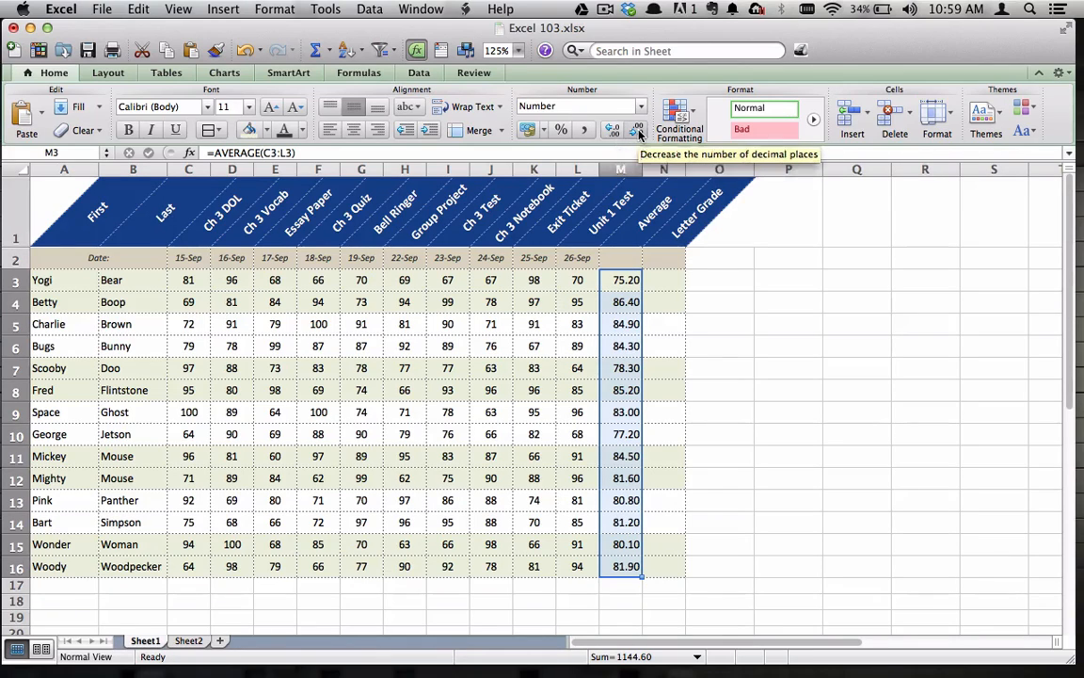
pyautogui.click(638, 133)
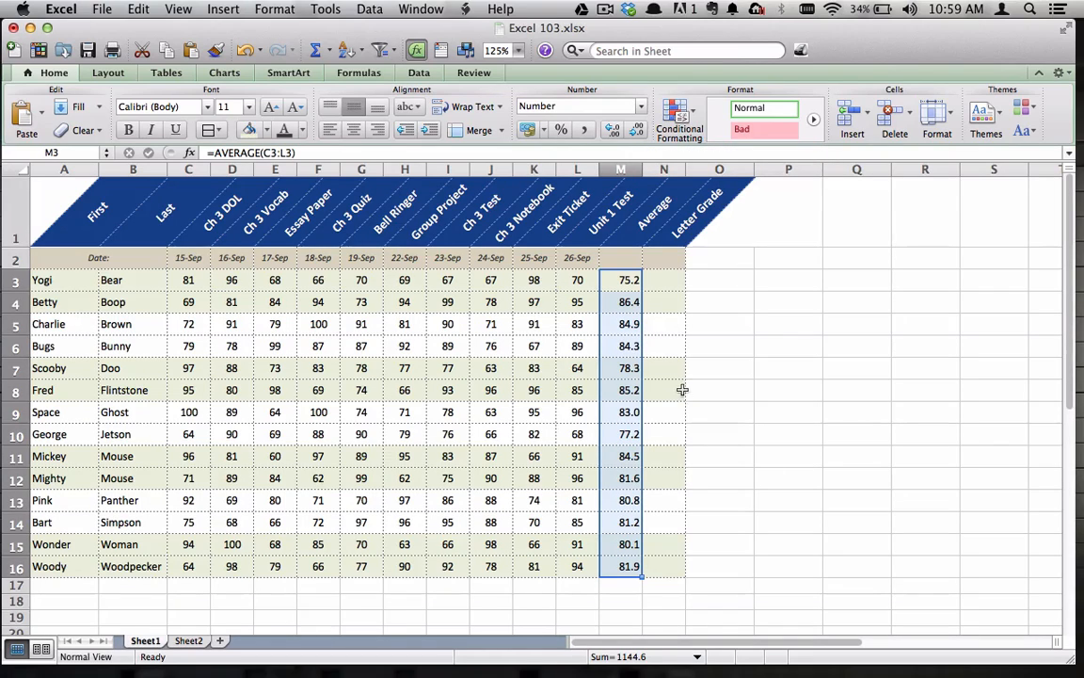
pyautogui.click(353, 138)
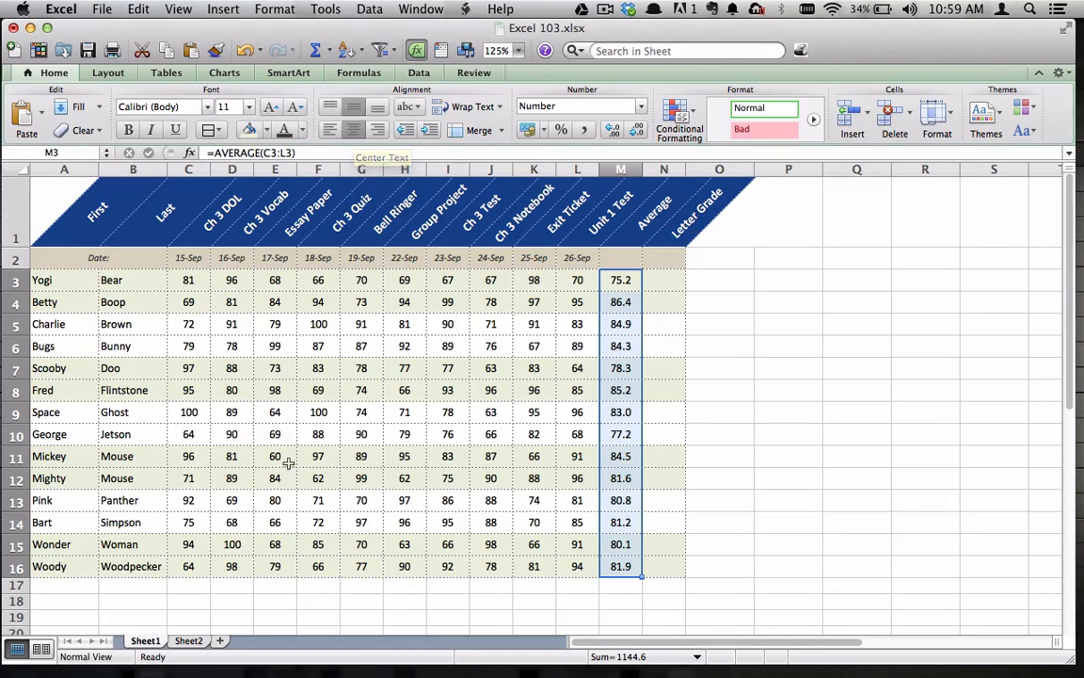
pyautogui.click(64, 603)
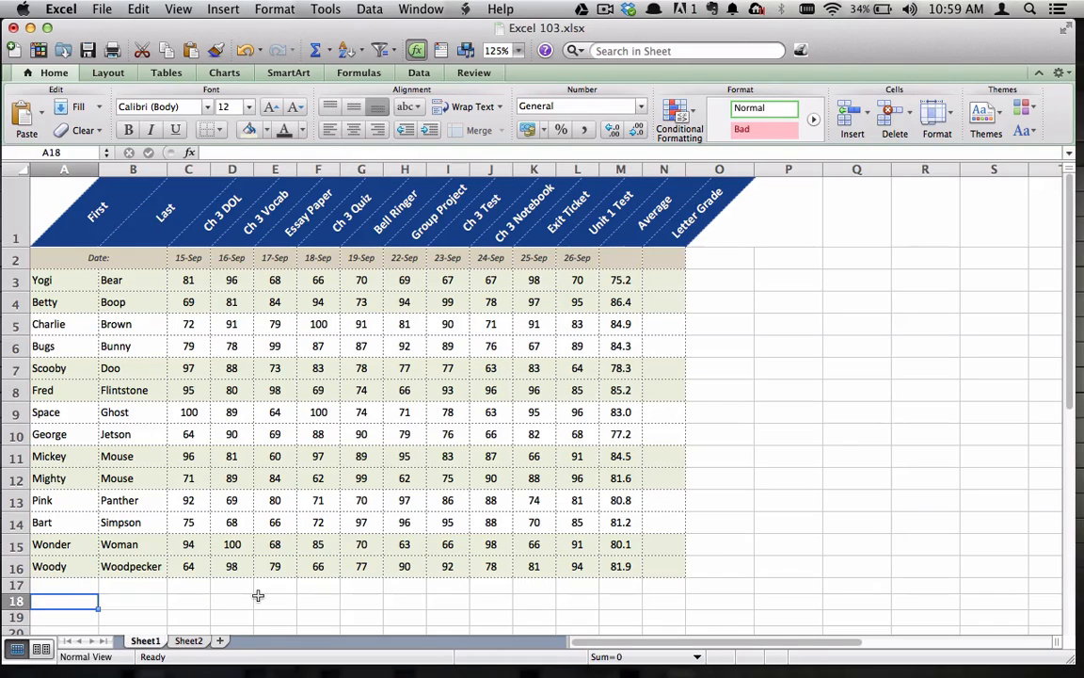
# Enter the row label "Class Assignment" in cell A18
pyautogui.write('CLass')
pyautogui.press('BackSpace')
pyautogui.press('BackSpace')
pyautogui.press('BackSpace')
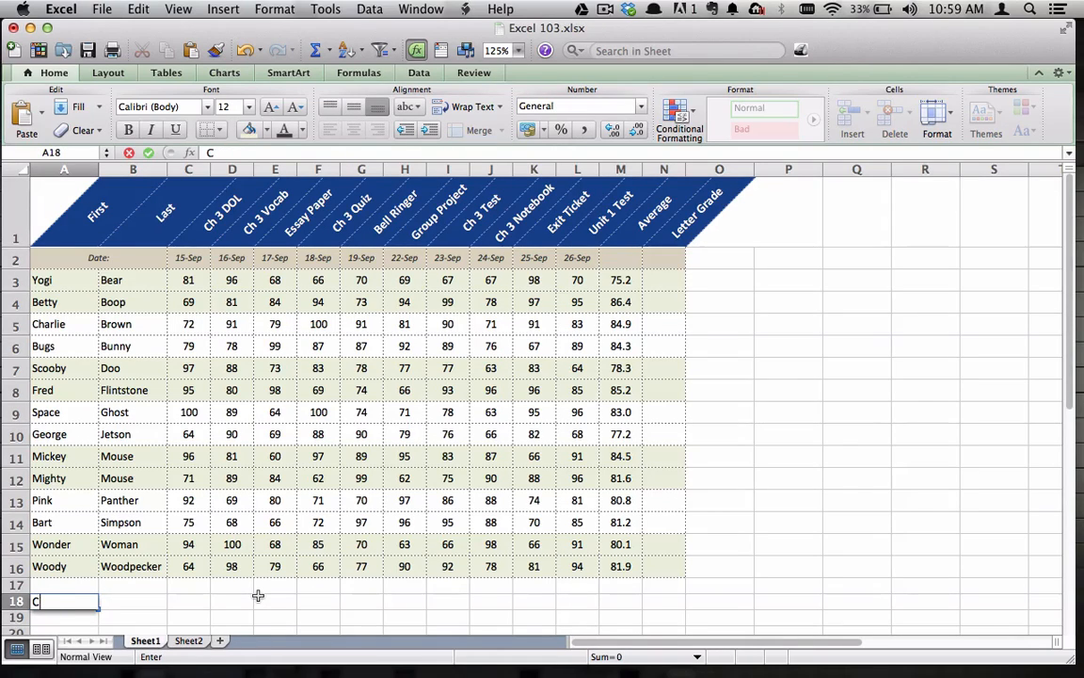
pyautogui.write('lass Assignment')
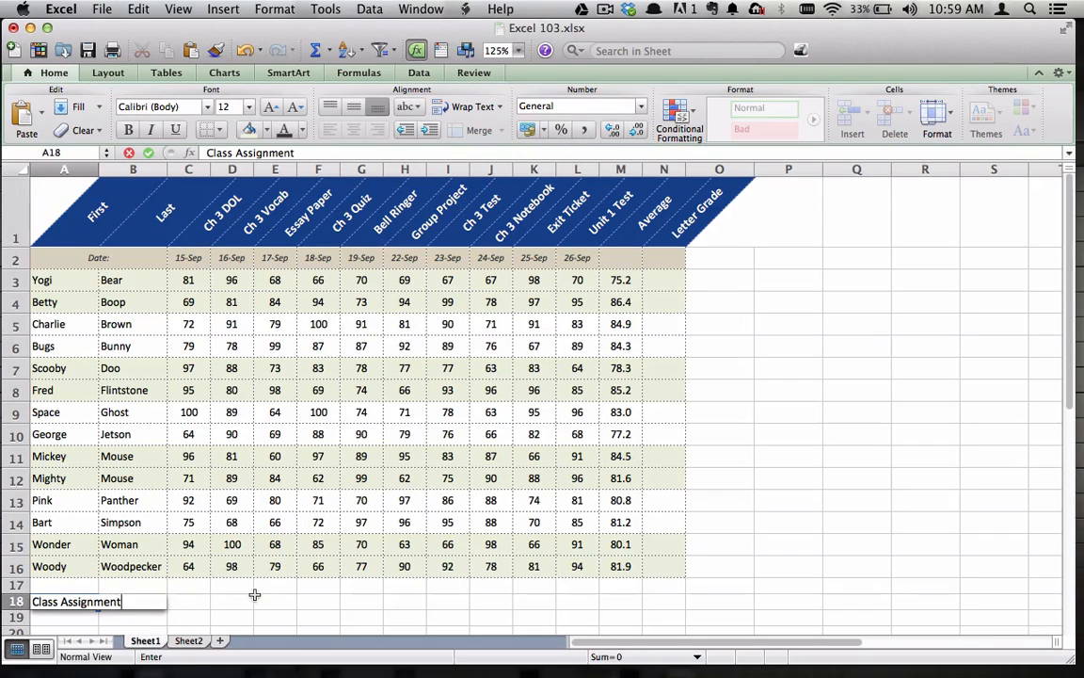
pyautogui.press('Tab')
# Insert an AVERAGE formula for C3:C16 in cell C18
pyautogui.click(188, 601)
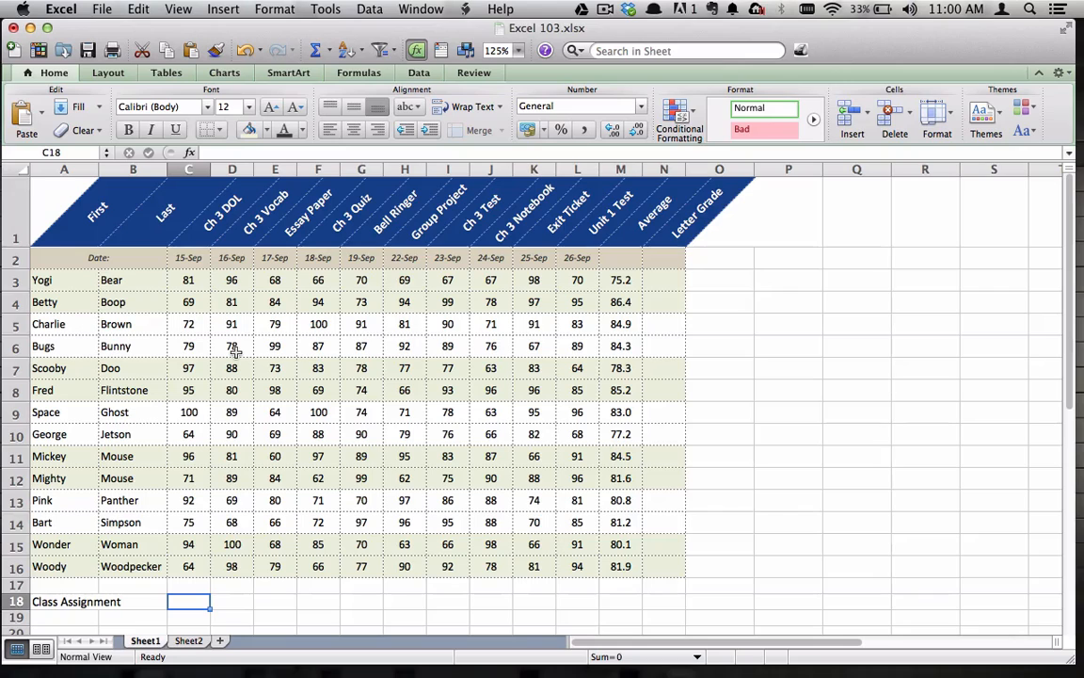
pyautogui.write('=aver')
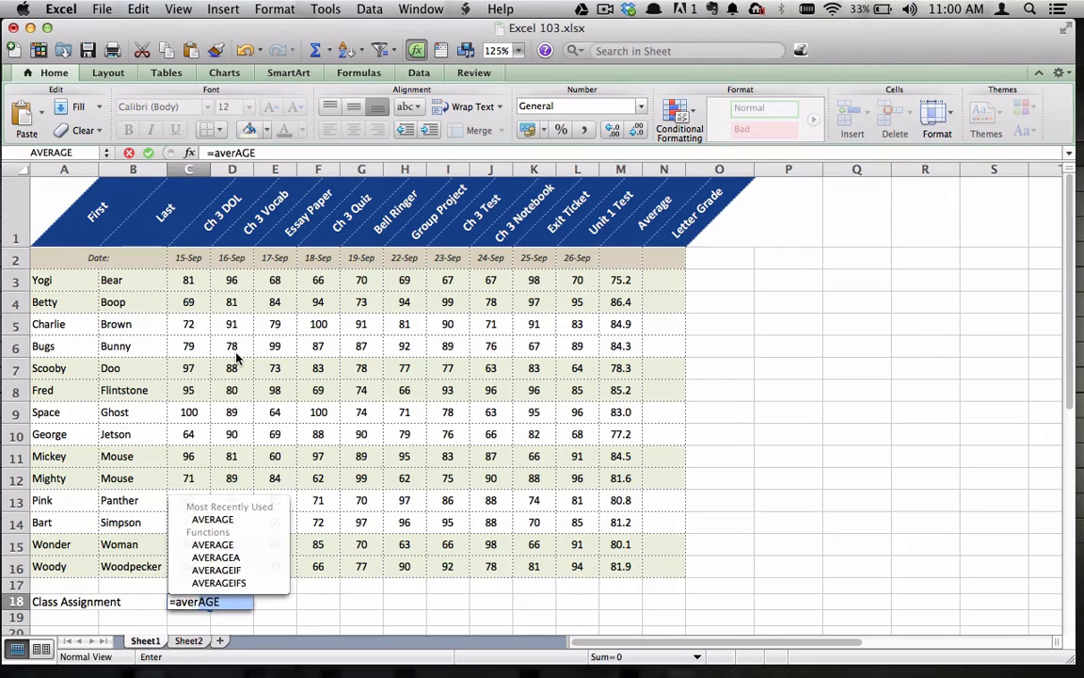
pyautogui.write('age(')
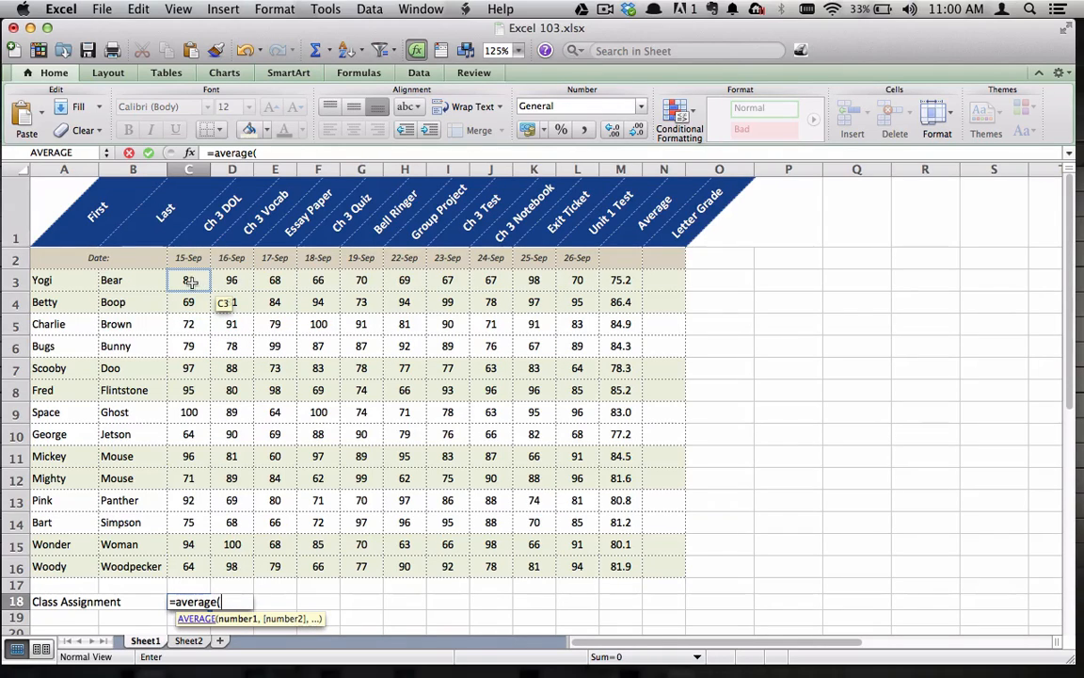
pyautogui.moveTo(189, 280); pyautogui.dragTo(195, 570)
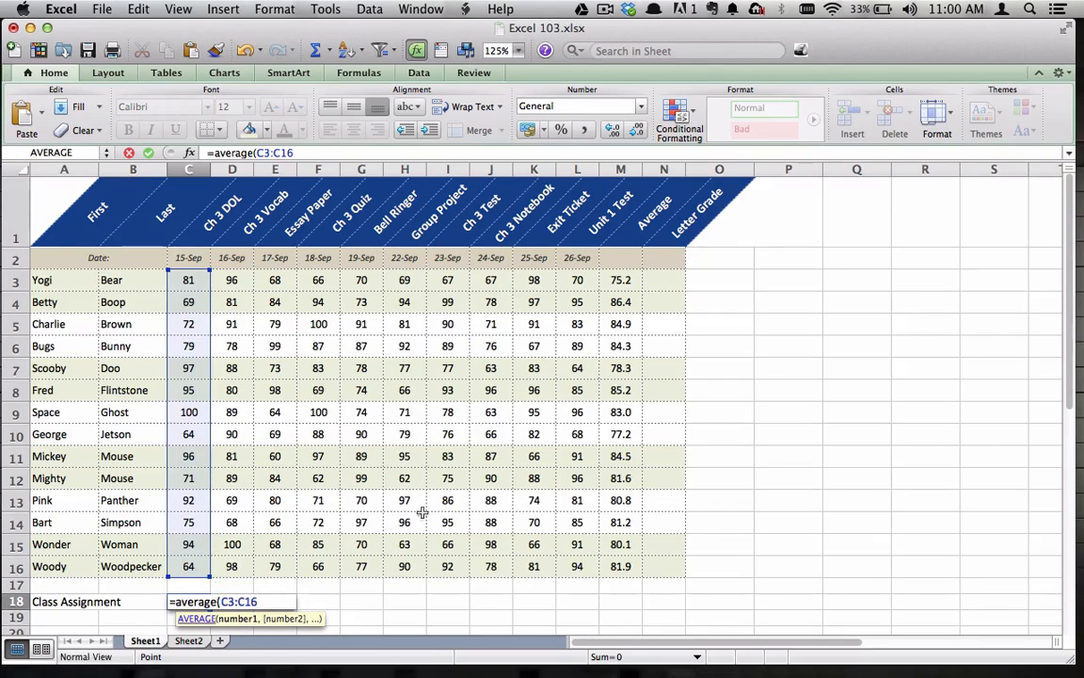
pyautogui.write(')')
pyautogui.press('Return')
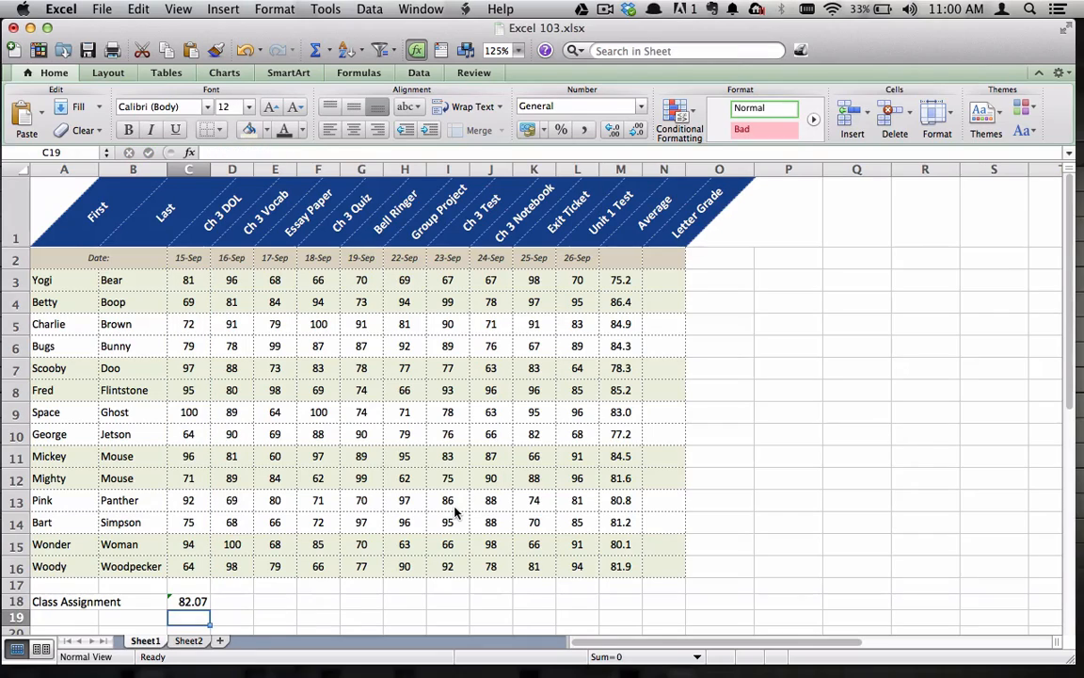
# Review the error-checking options offered for the average formula in C18 without choosing any
pyautogui.click(169, 601)
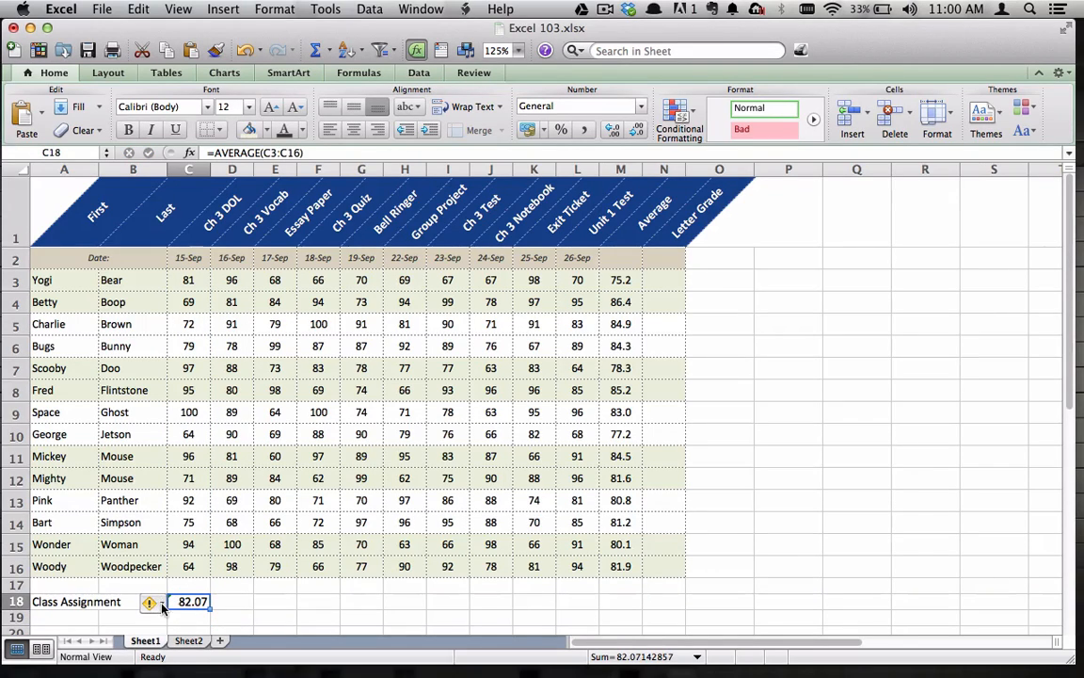
pyautogui.click(161, 605)
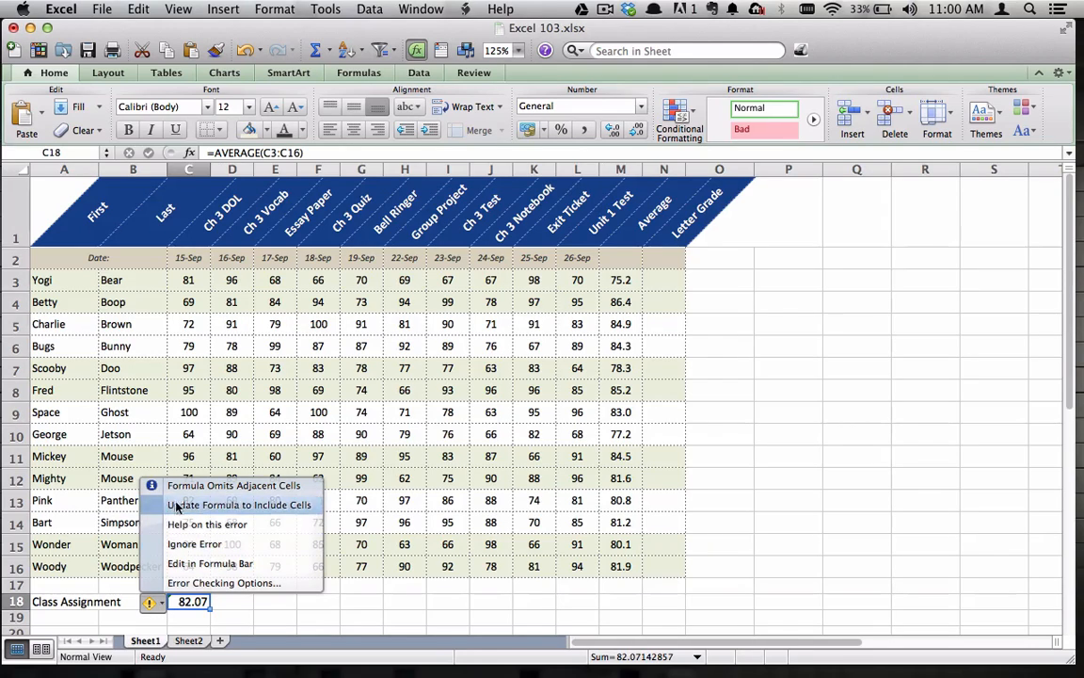
pyautogui.click(240, 607)
pyautogui.click(196, 585)
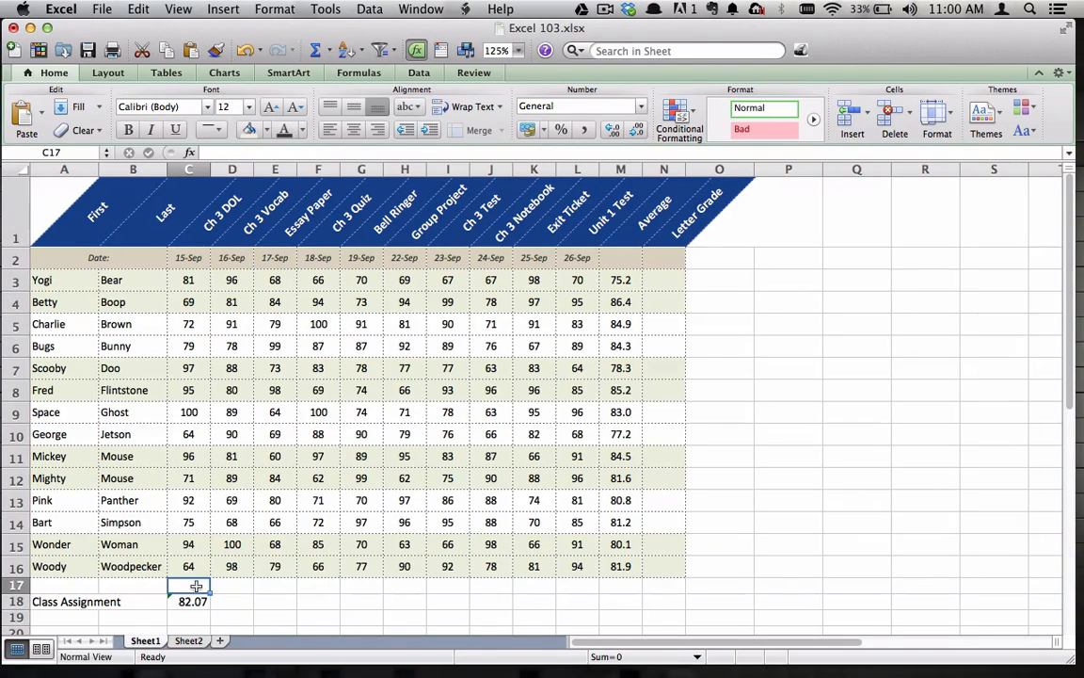
# Fill the average formula from C18 across row 18 through M18
pyautogui.click(188, 600)
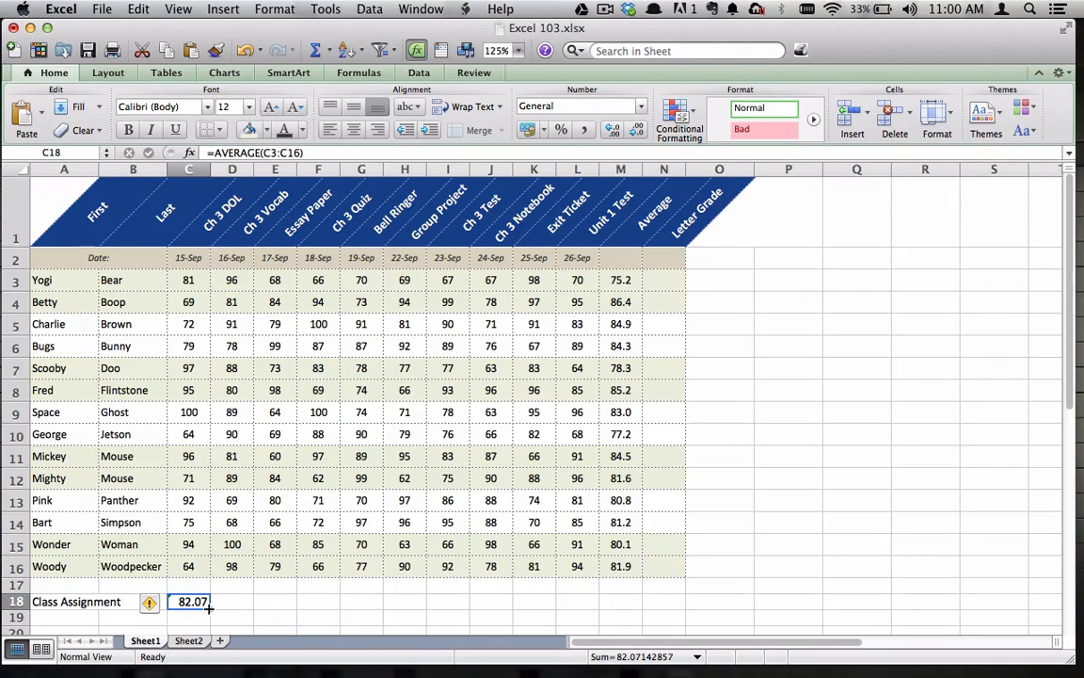
pyautogui.moveTo(208, 608); pyautogui.dragTo(625, 604)
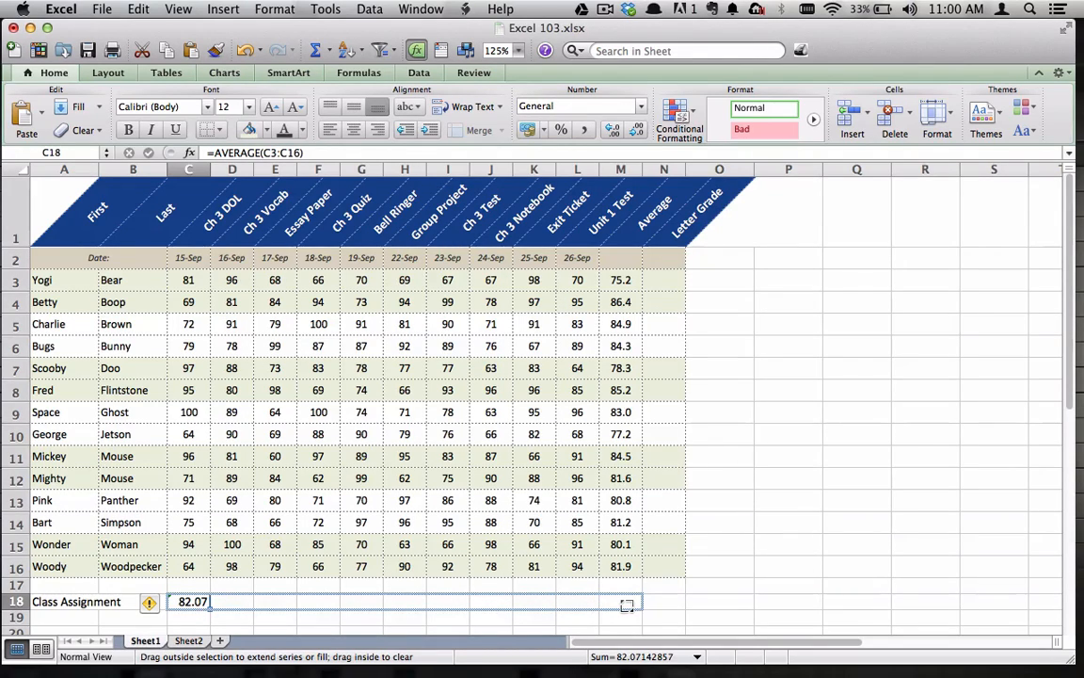
pyautogui.moveTo(626, 604); pyautogui.dragTo(628, 605)
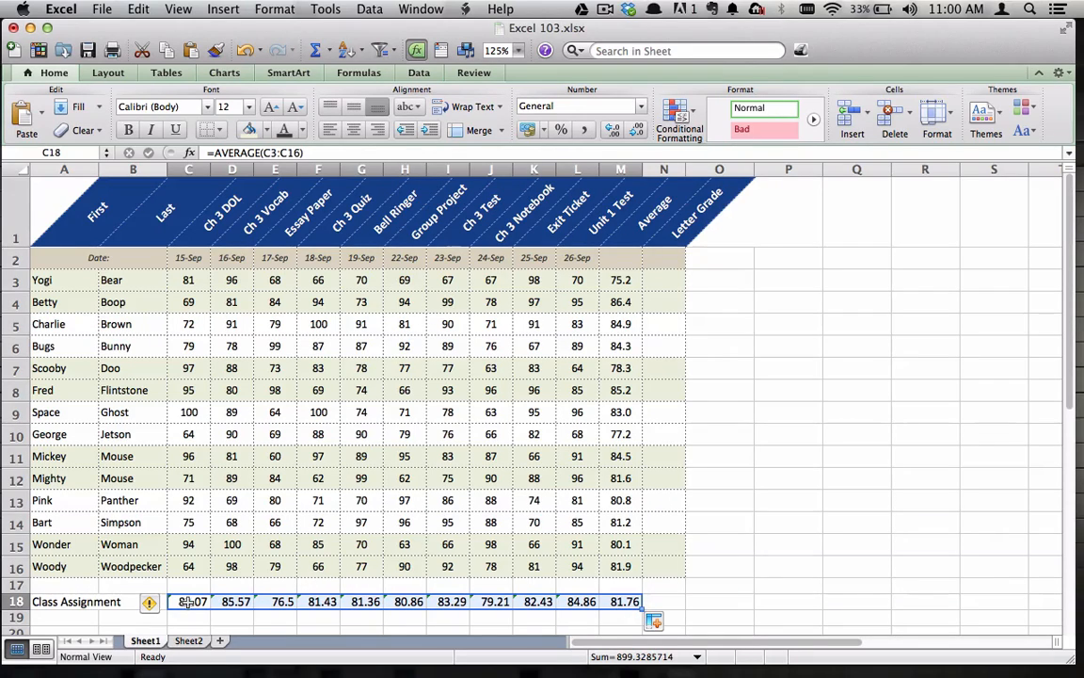
# Format the class averages in C18:L18 to one decimal place and the overall average in M18 to two
pyautogui.moveTo(187, 603); pyautogui.dragTo(563, 597)
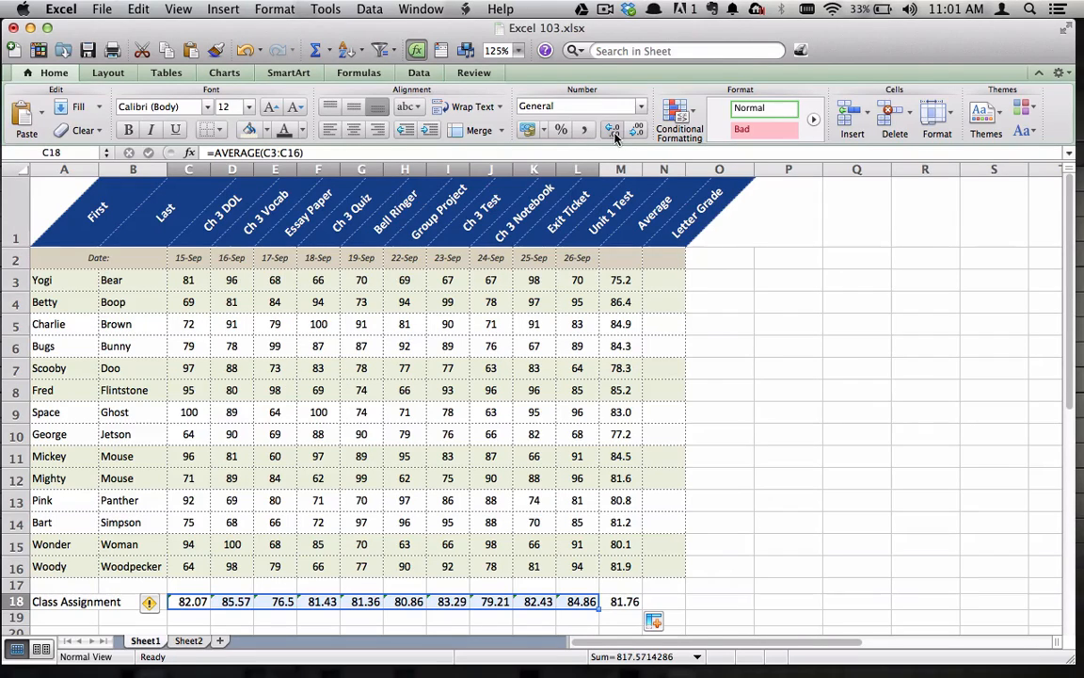
pyautogui.click(613, 132)
pyautogui.click(637, 131)
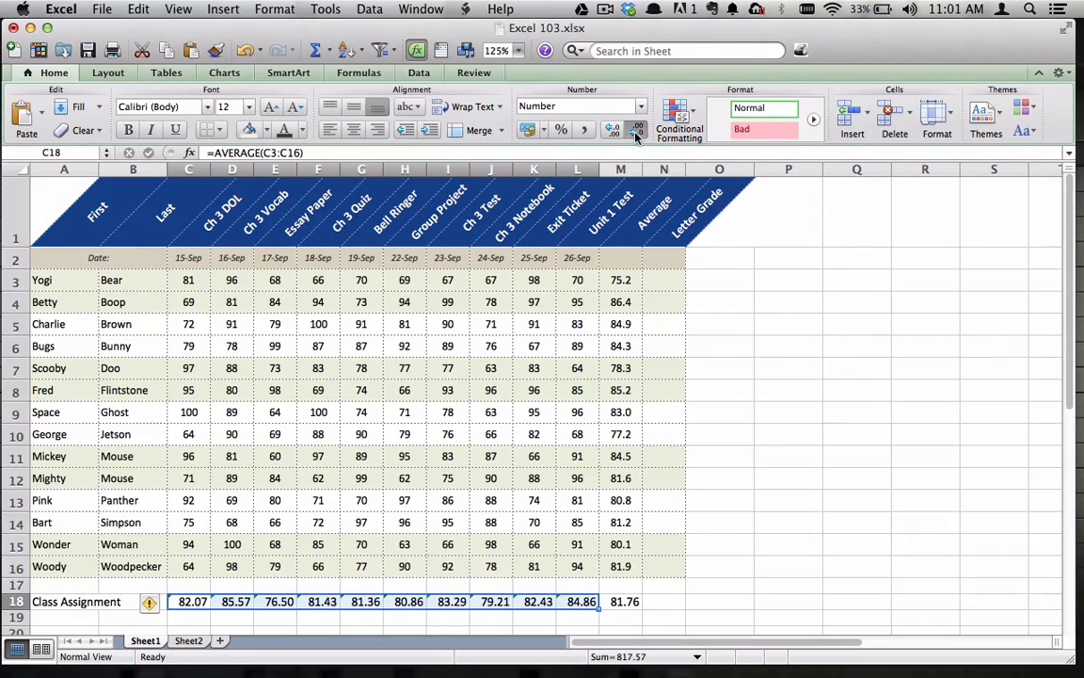
pyautogui.click(636, 132)
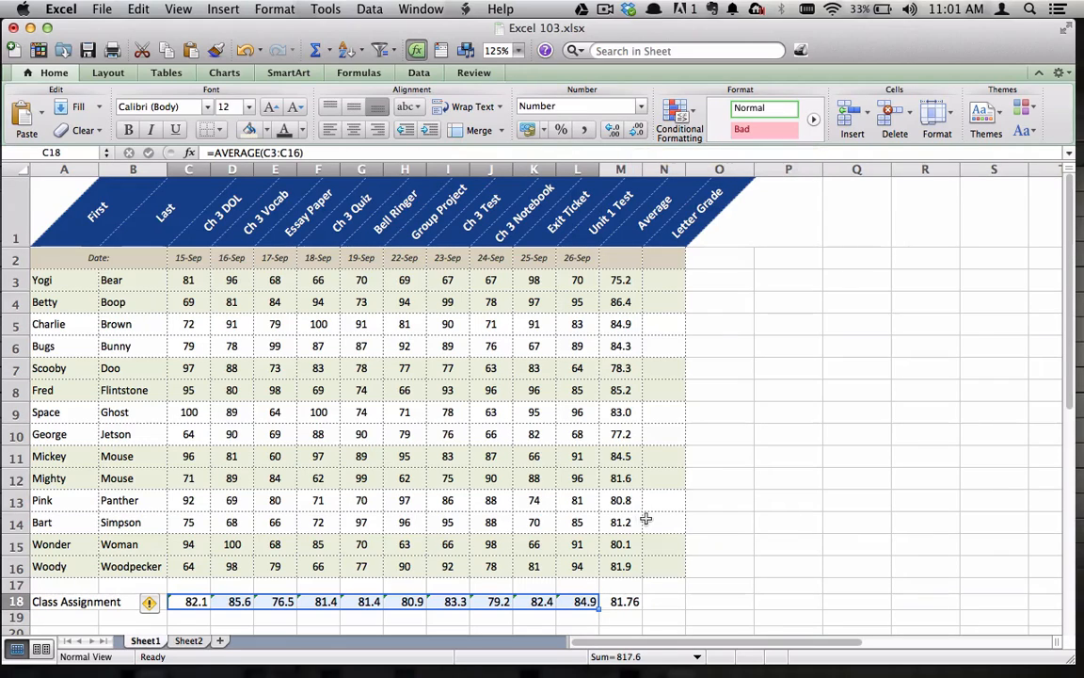
pyautogui.click(626, 601)
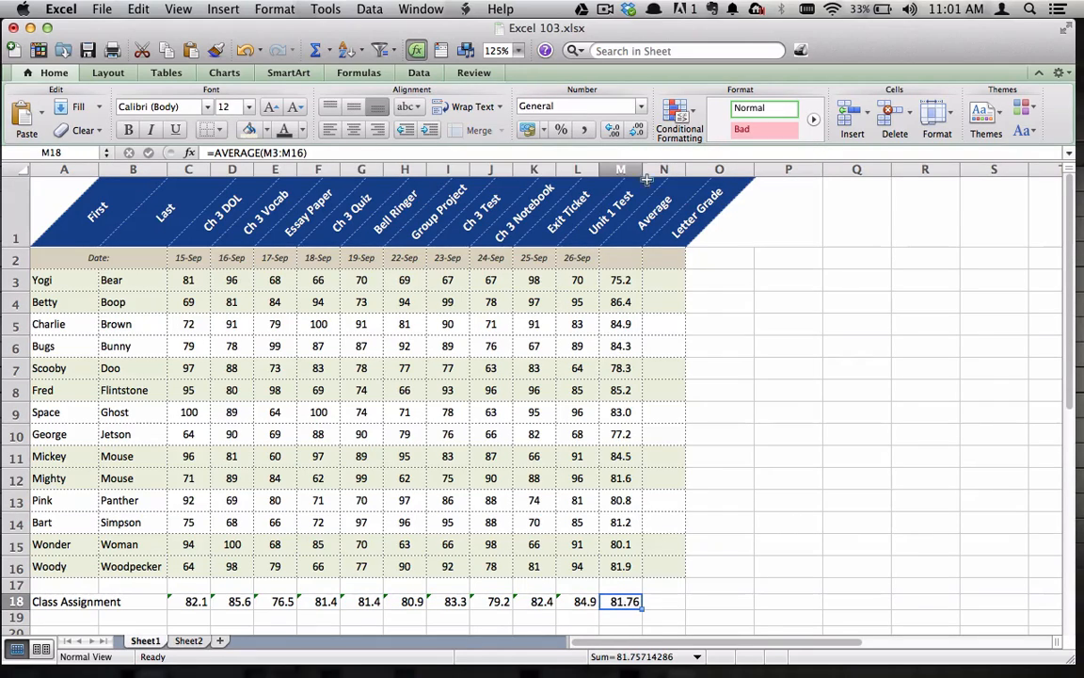
pyautogui.click(614, 131)
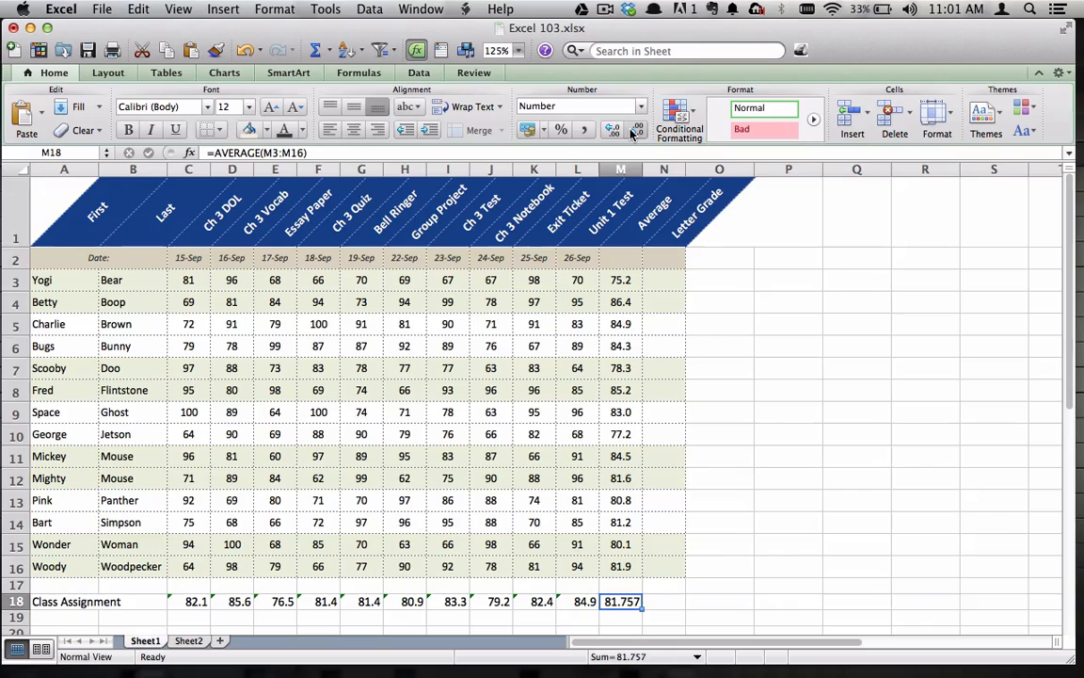
pyautogui.click(633, 131)
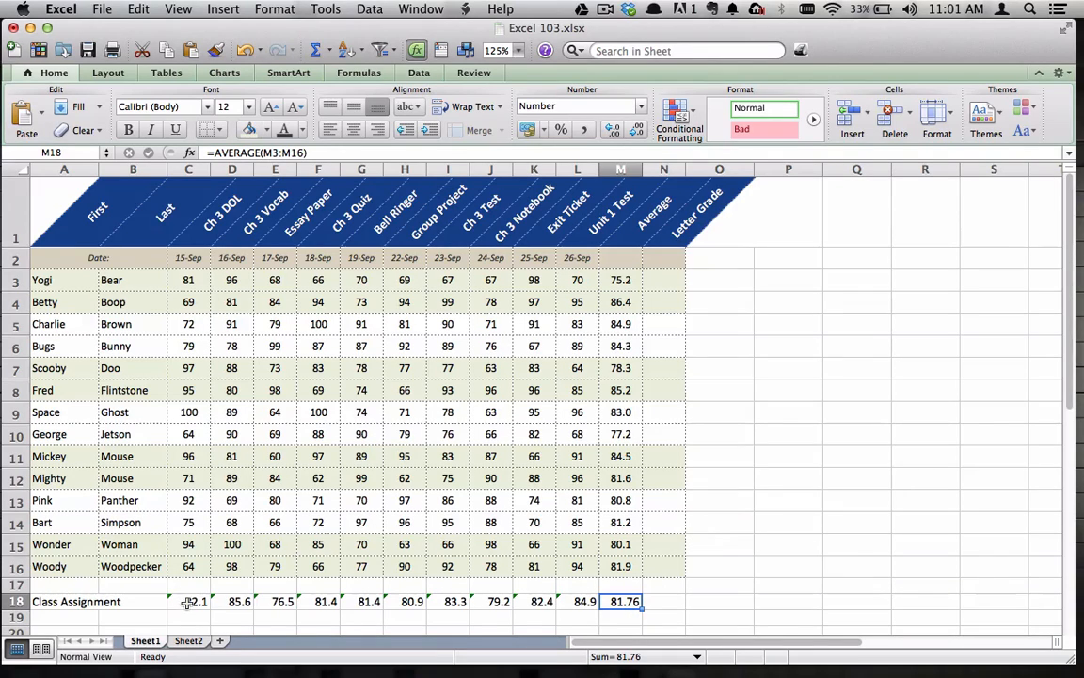
# Center the class averages in C18:M18 horizontally
pyautogui.moveTo(189, 602); pyautogui.dragTo(626, 603)
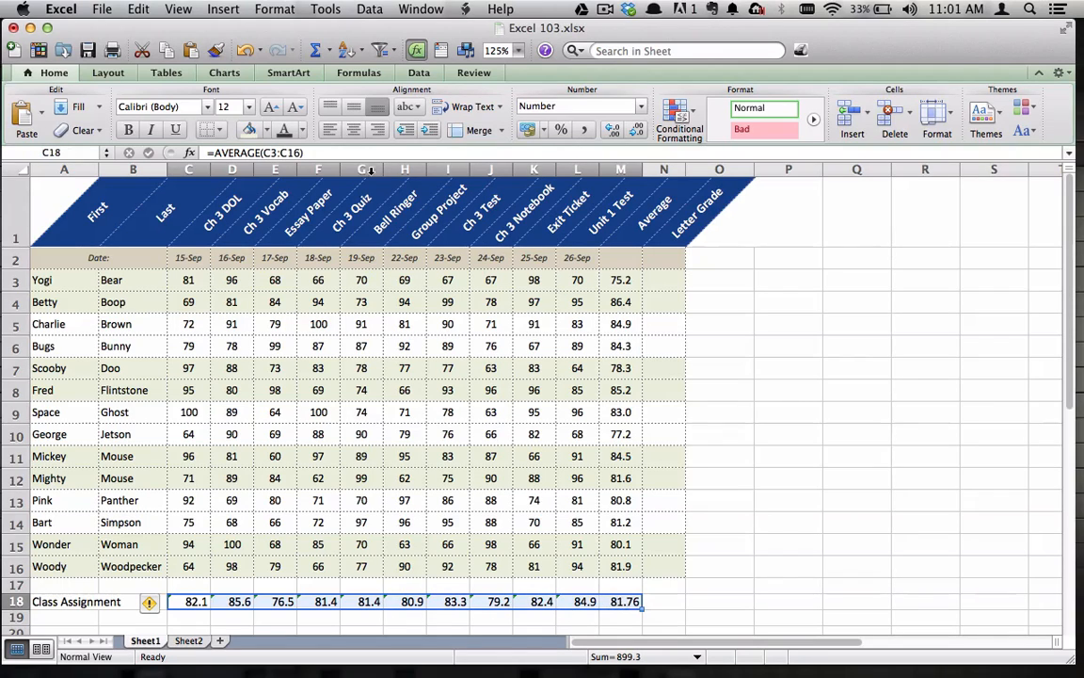
pyautogui.click(354, 130)
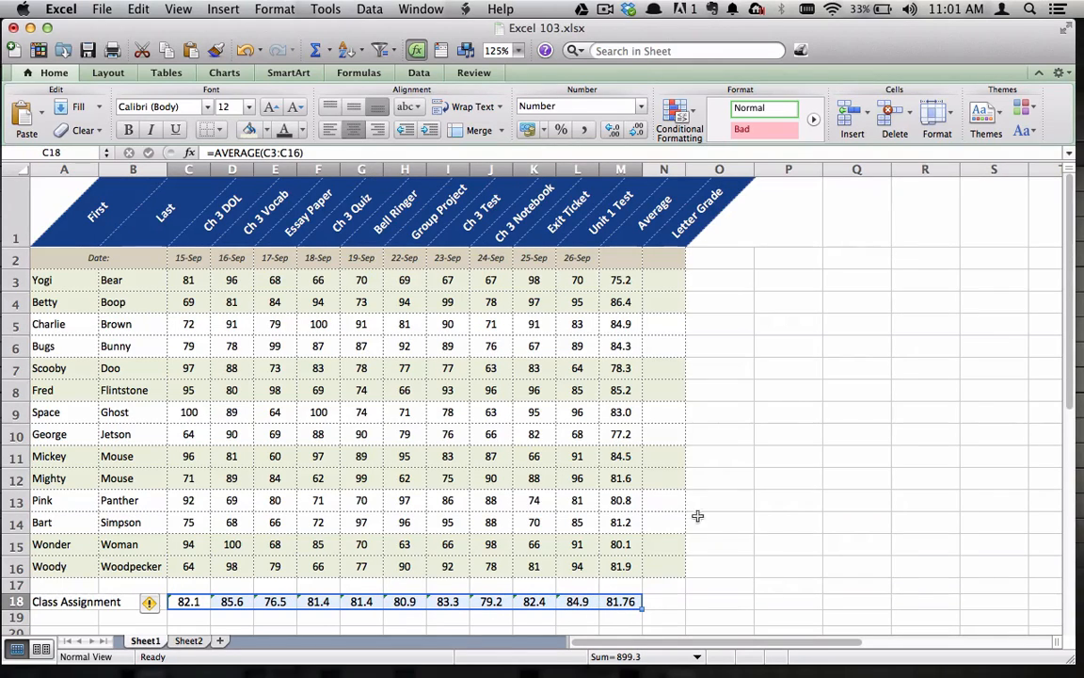
pyautogui.click(727, 544)
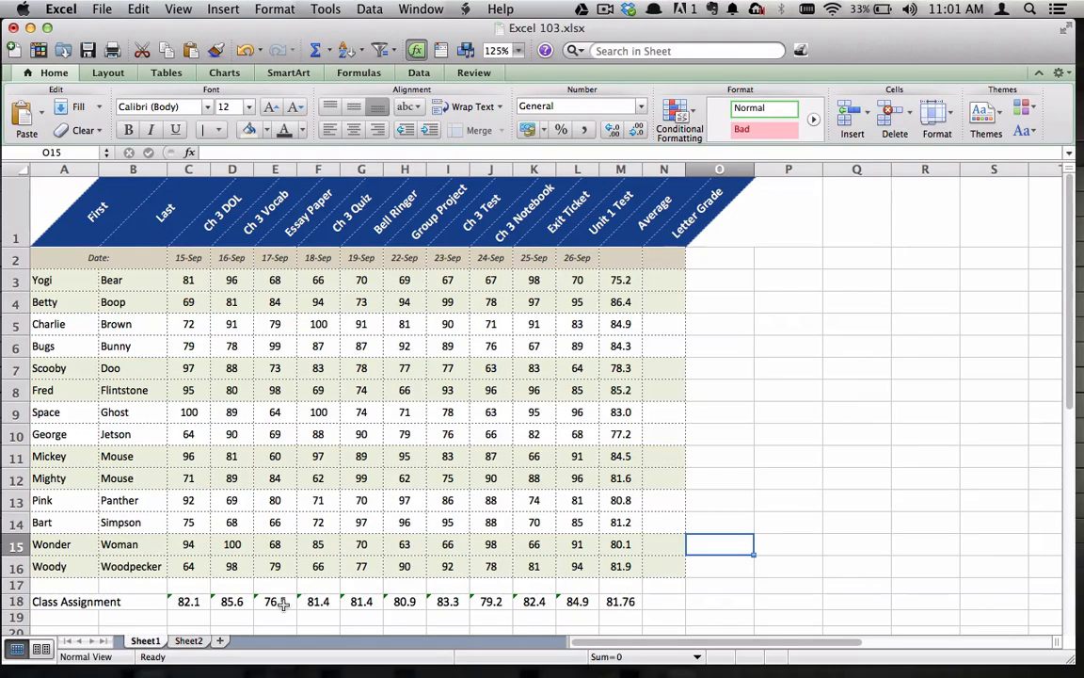
# Copy the formatting of A16:N16 onto A18:N18 with Format Painter and make row 18 slightly taller
pyautogui.moveTo(70, 567); pyautogui.dragTo(658, 571)
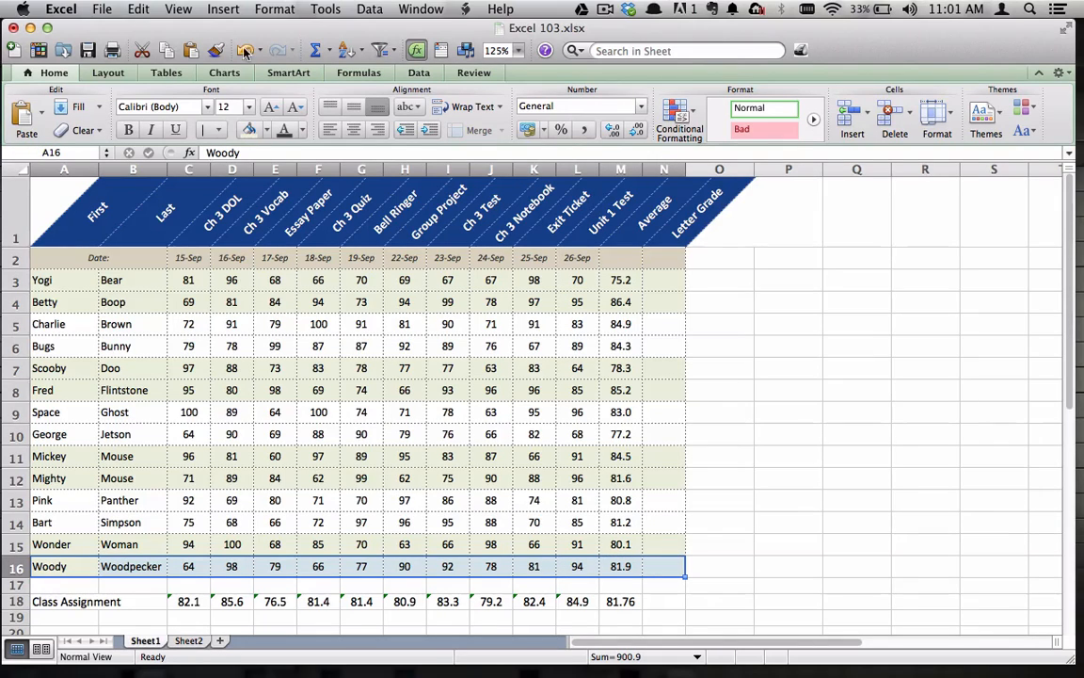
pyautogui.click(220, 54)
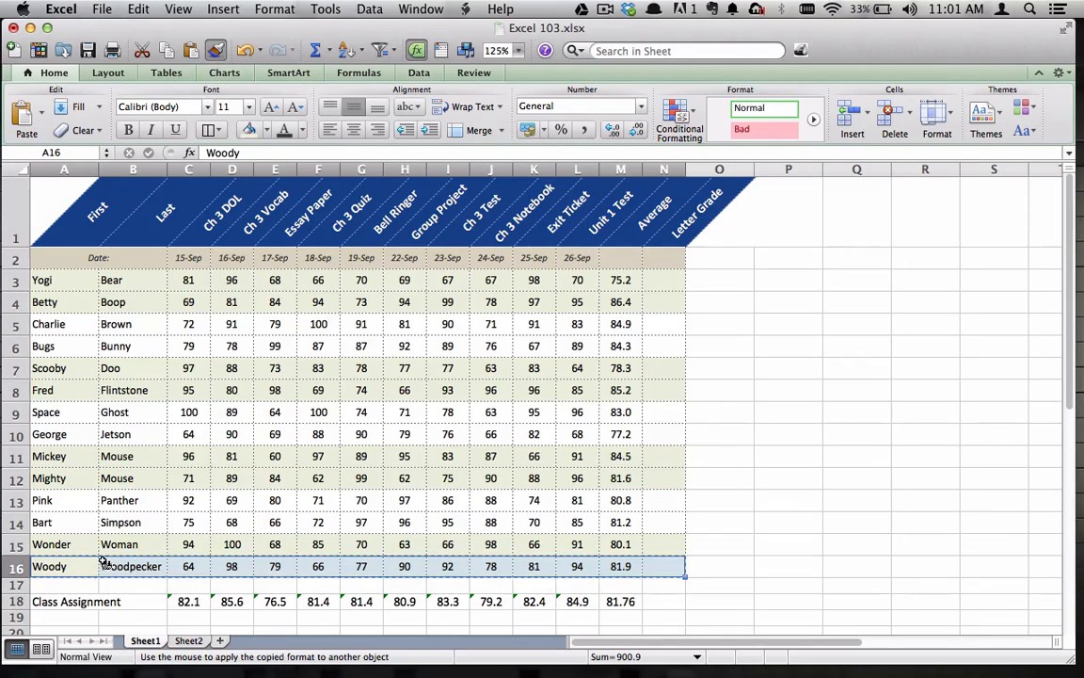
pyautogui.click(83, 603)
pyautogui.moveTo(83, 603)
pyautogui.mouseDown()
pyautogui.moveTo(551, 613)
pyautogui.moveTo(677, 596)
pyautogui.mouseUp()
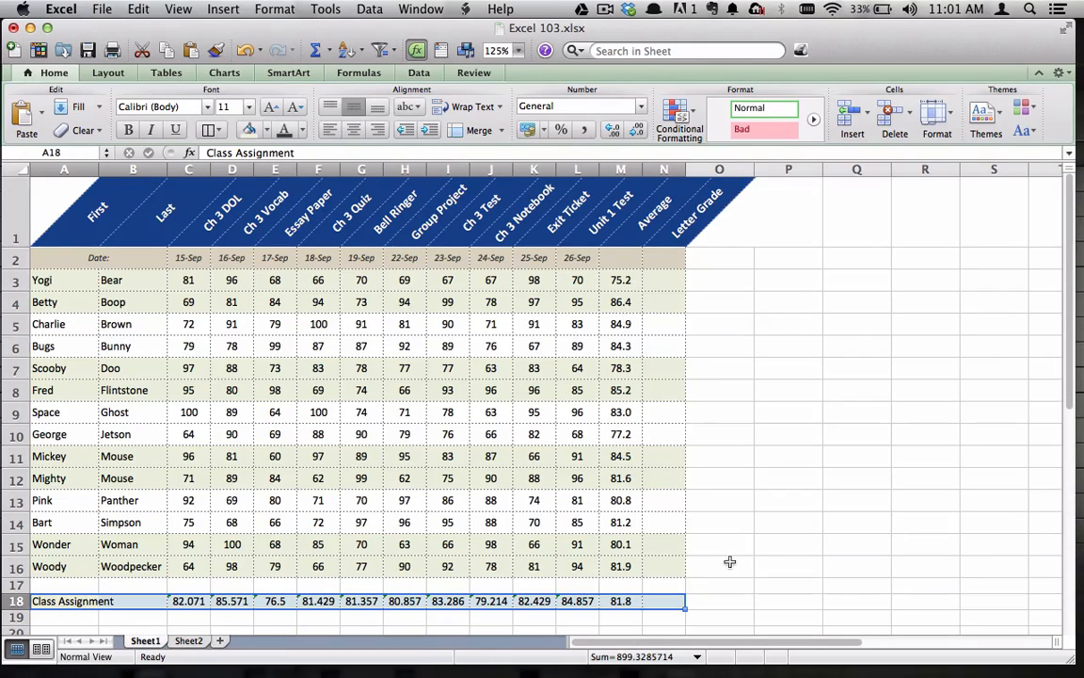
pyautogui.click(730, 561)
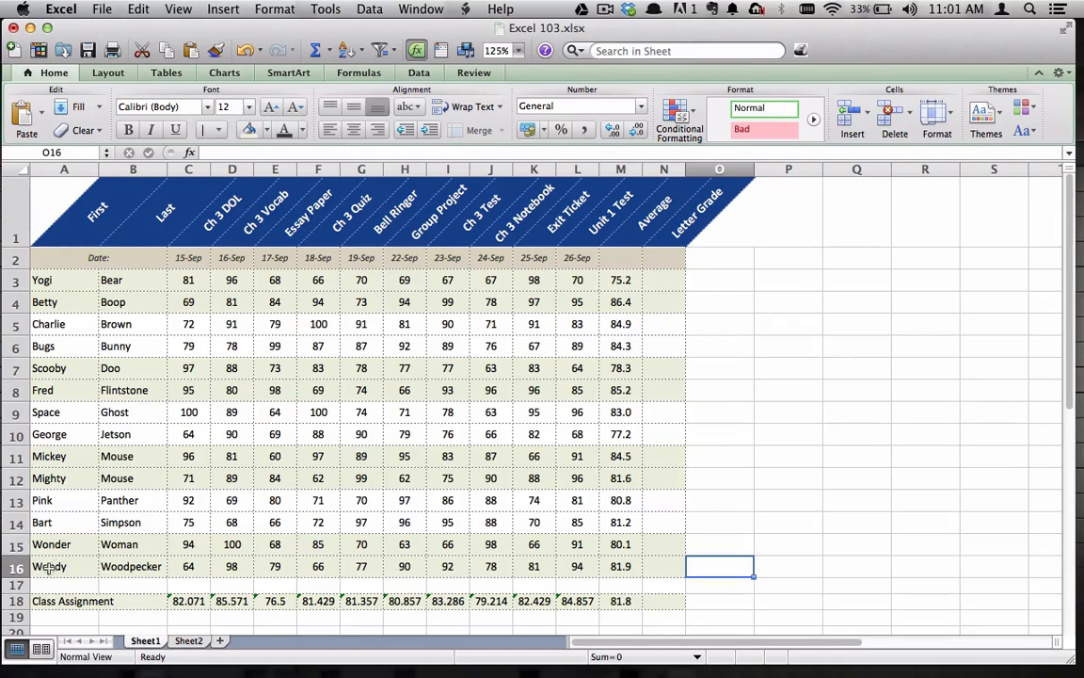
pyautogui.moveTo(19, 609); pyautogui.dragTo(19, 614)
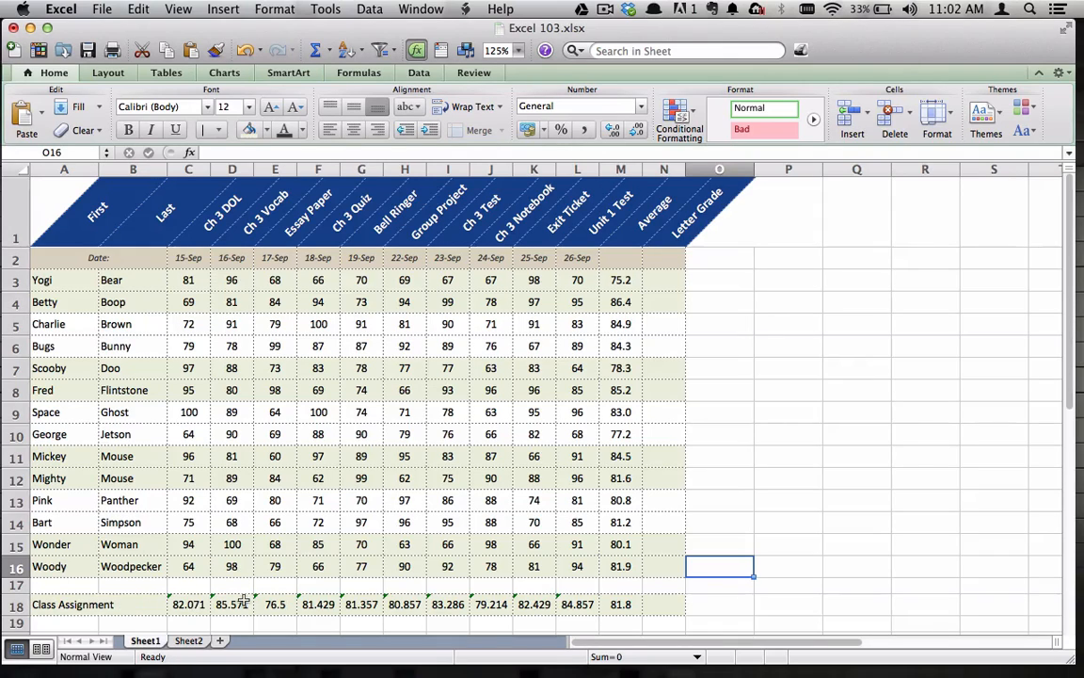
# Show one decimal place for the averages in C18:L18 and two decimal places for M18
pyautogui.moveTo(185, 604); pyautogui.dragTo(569, 607)
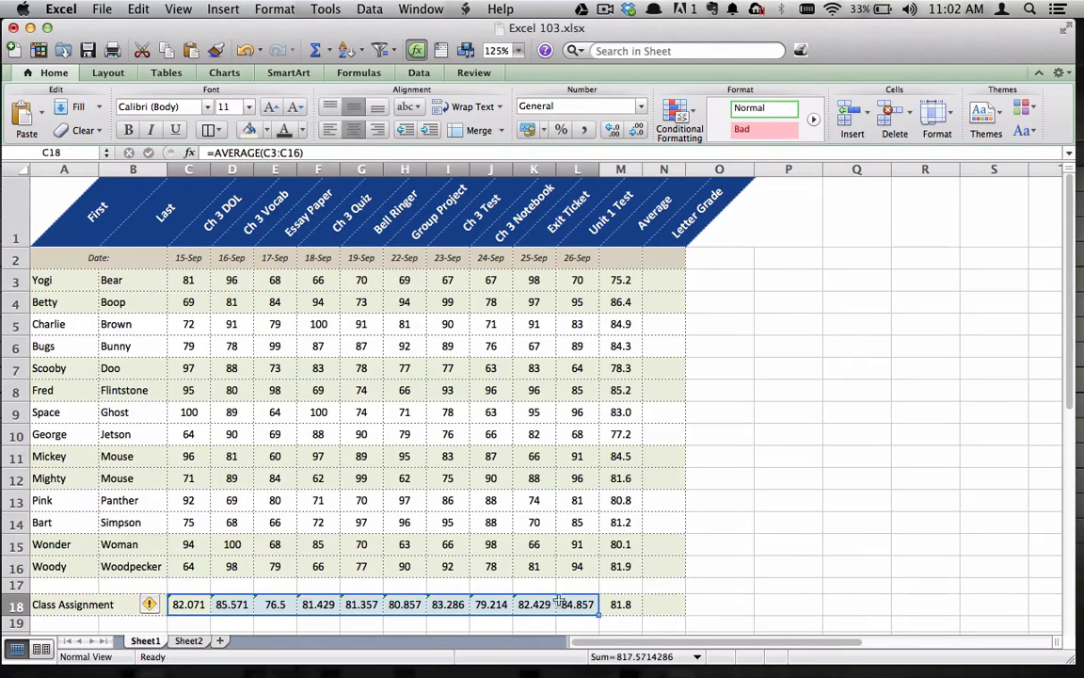
pyautogui.click(634, 134)
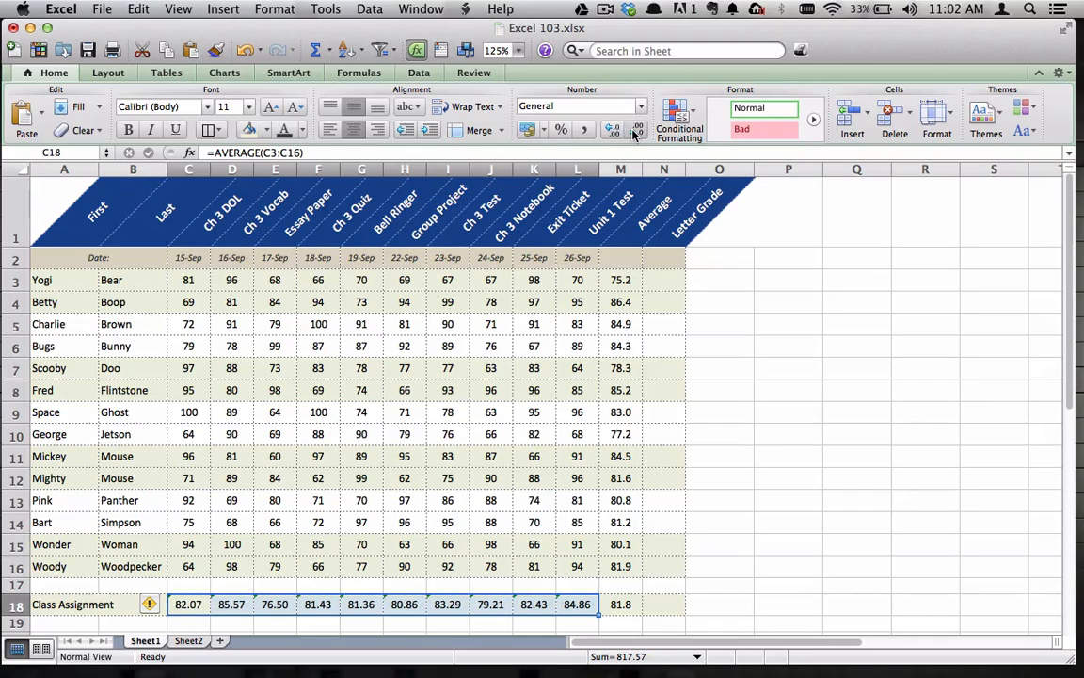
pyautogui.click(634, 134)
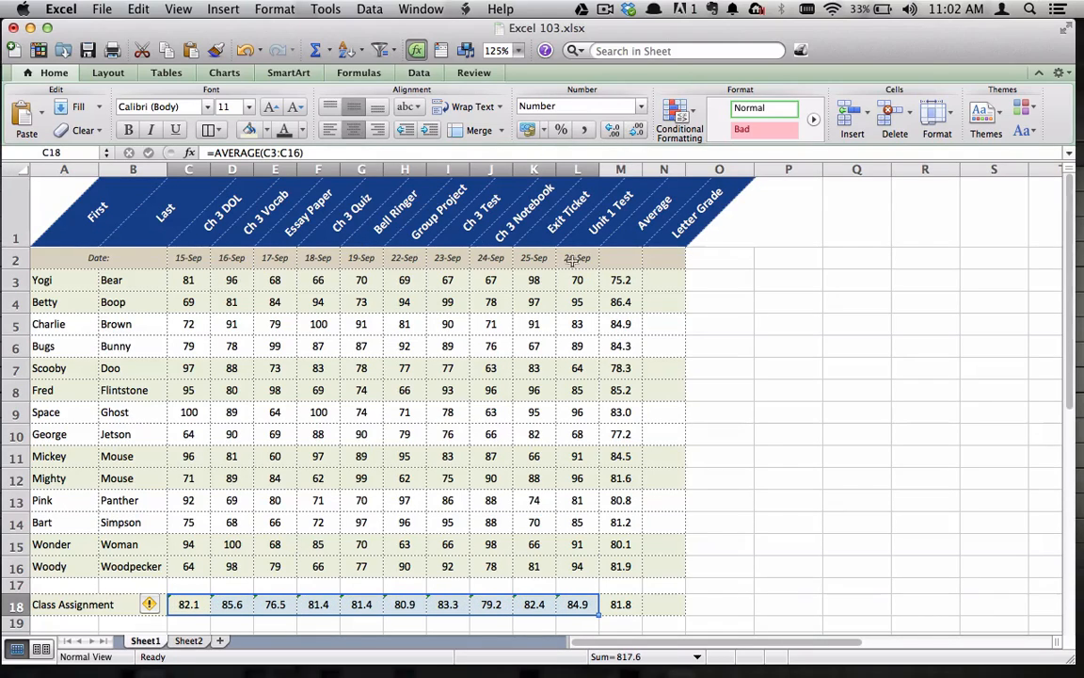
pyautogui.click(620, 604)
pyautogui.click(620, 137)
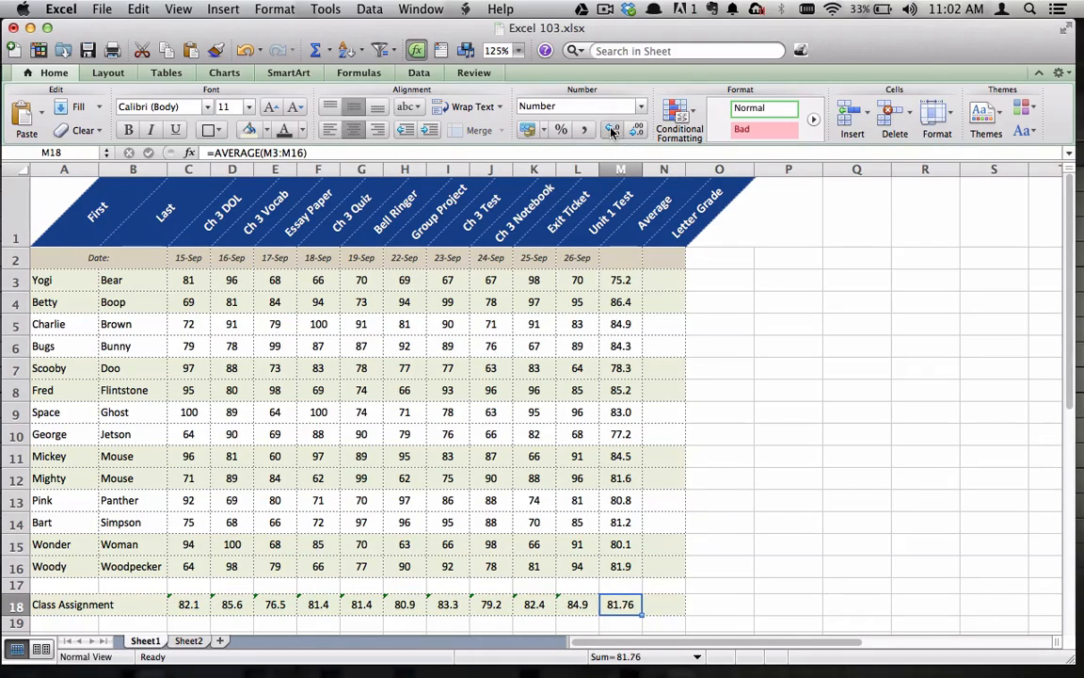
pyautogui.click(720, 524)
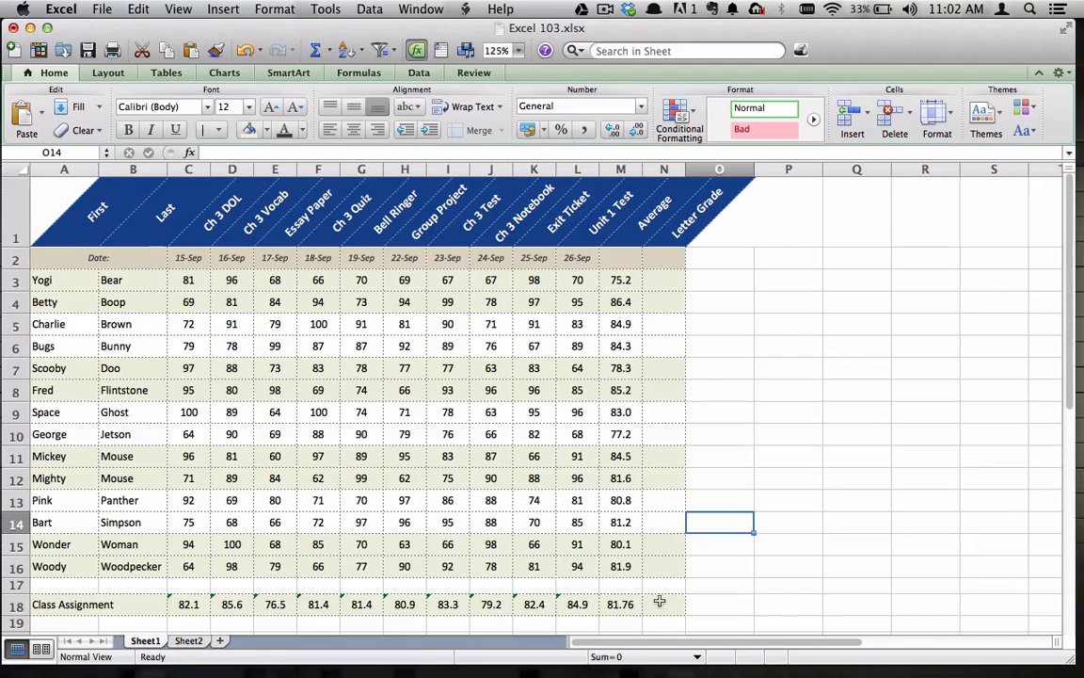
# Save the workbook under its existing name
pyautogui.click(101, 9)
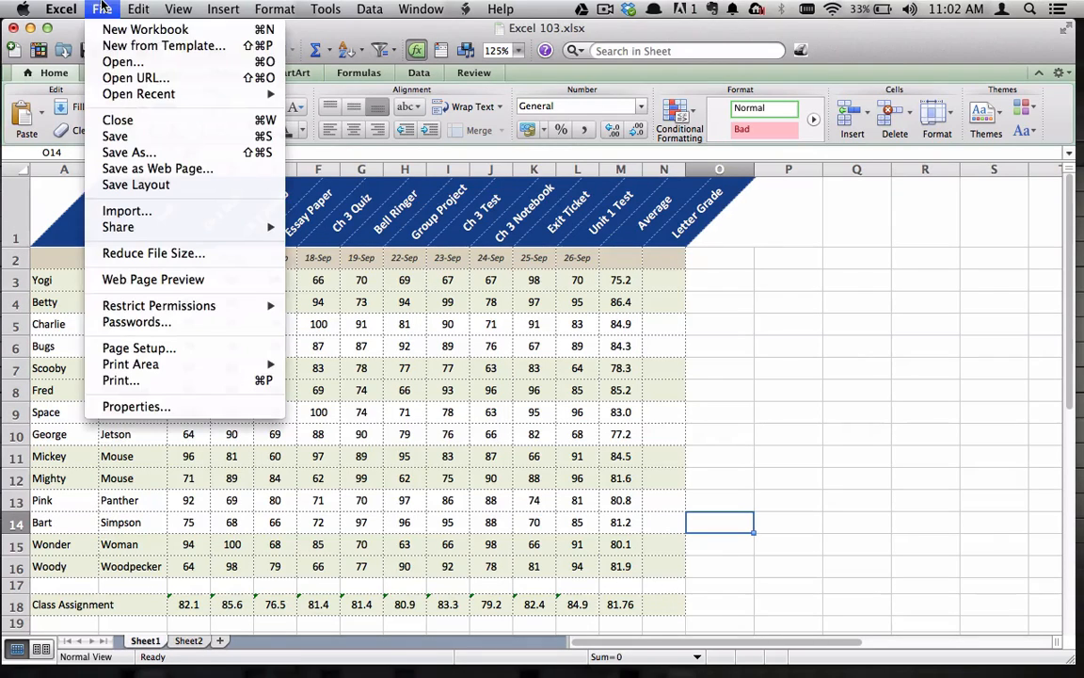
pyautogui.click(115, 136)
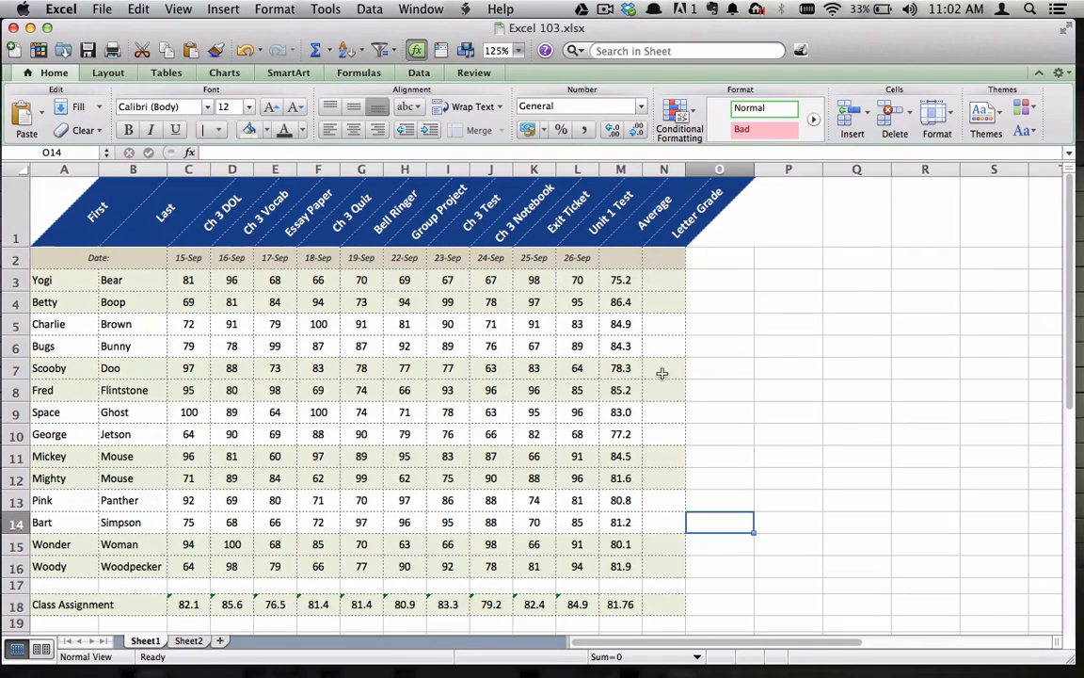